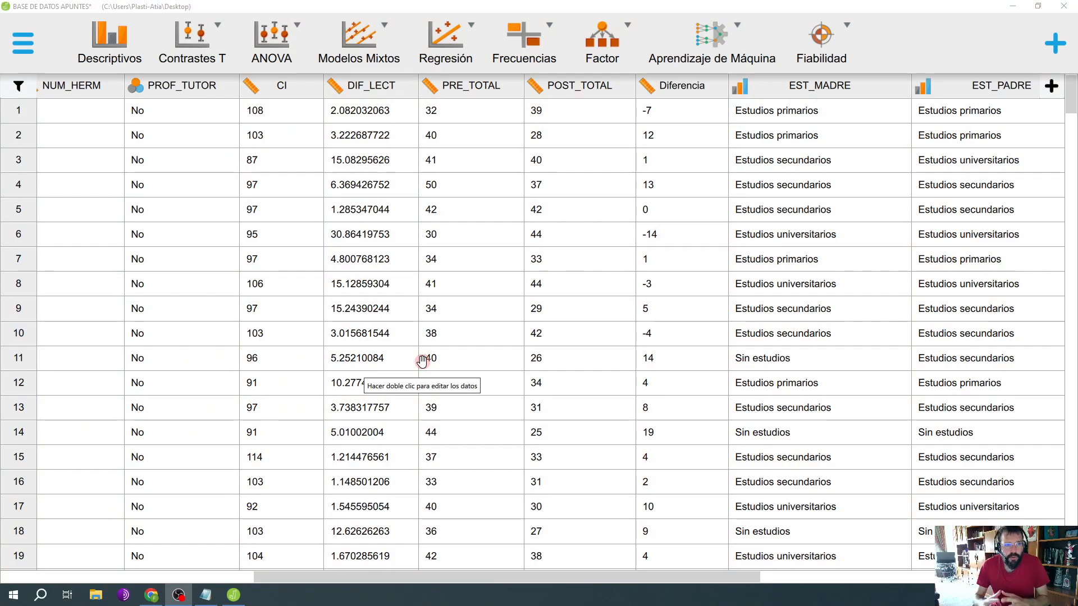
# Step: Look up the category labels of the CCAA variable in the data set
pyautogui.hscroll(-5, 359, 305)
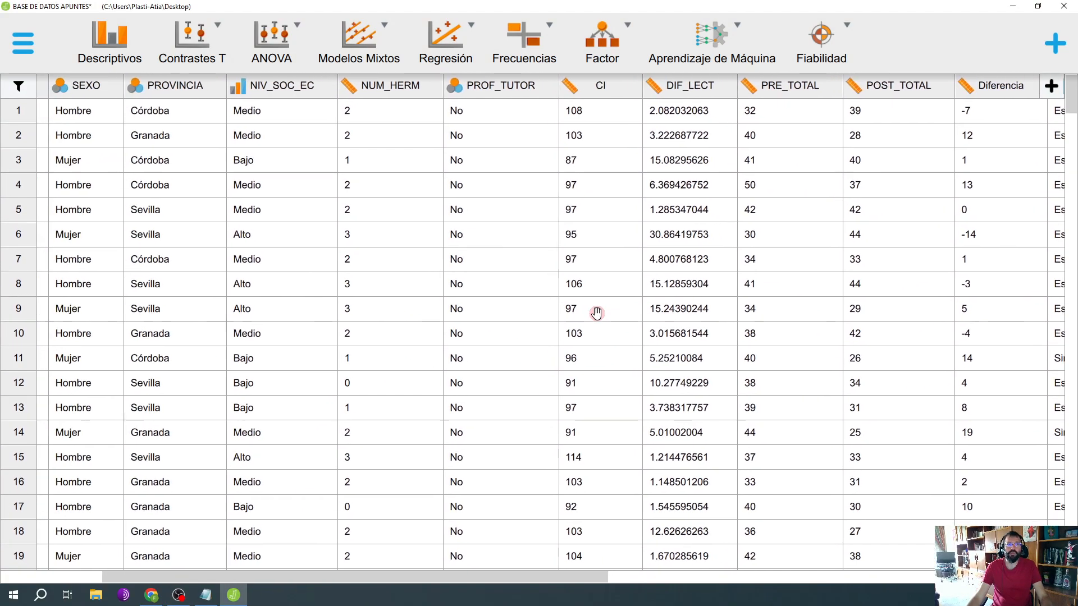
pyautogui.moveTo(382, 237); pyautogui.dragTo(608, 243)
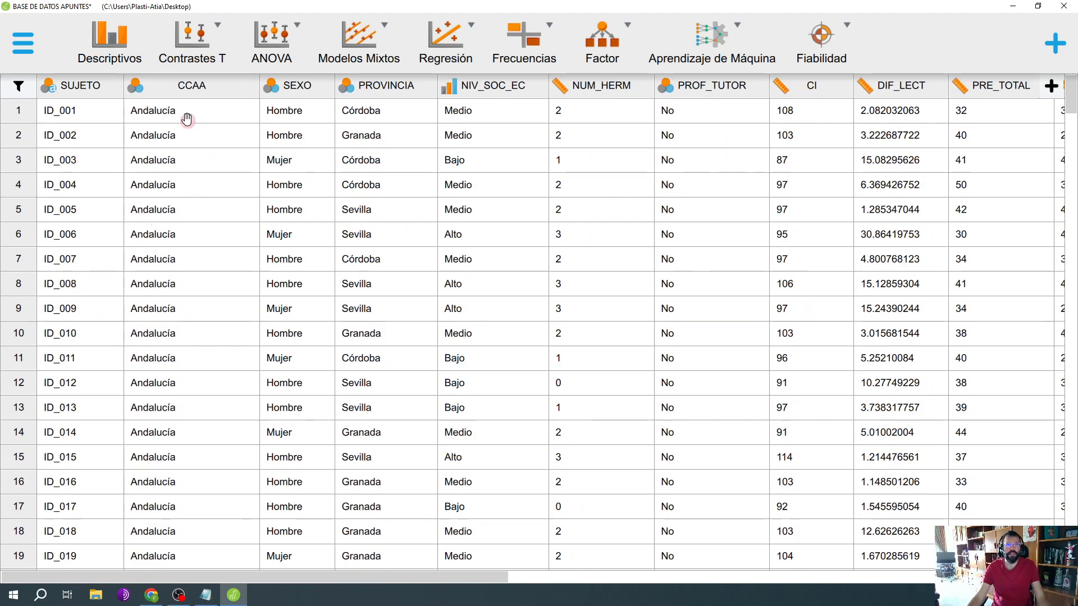
pyautogui.click(180, 90)
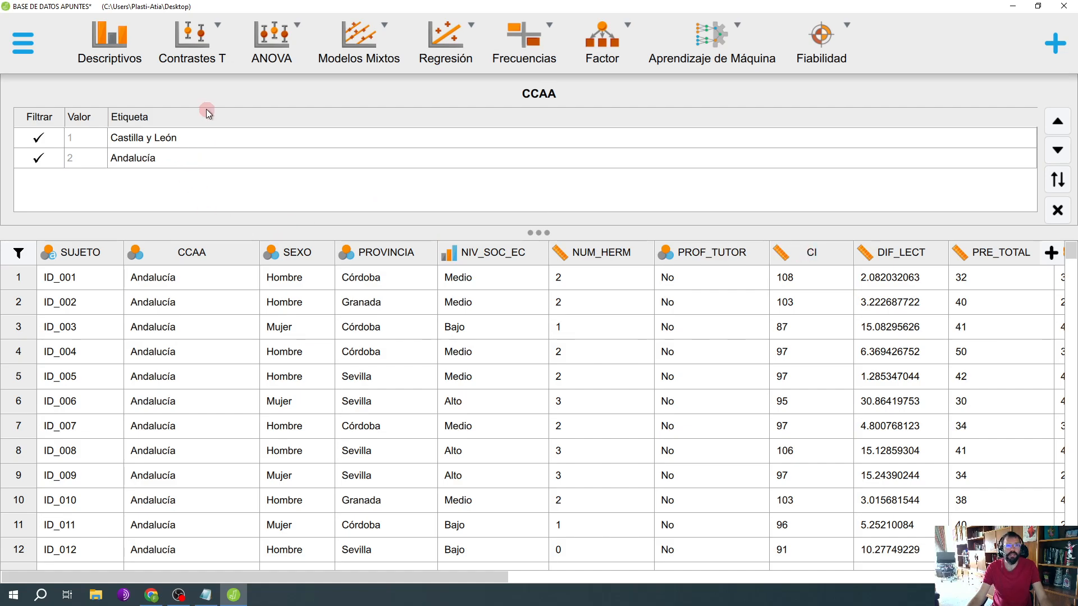
pyautogui.click(207, 258)
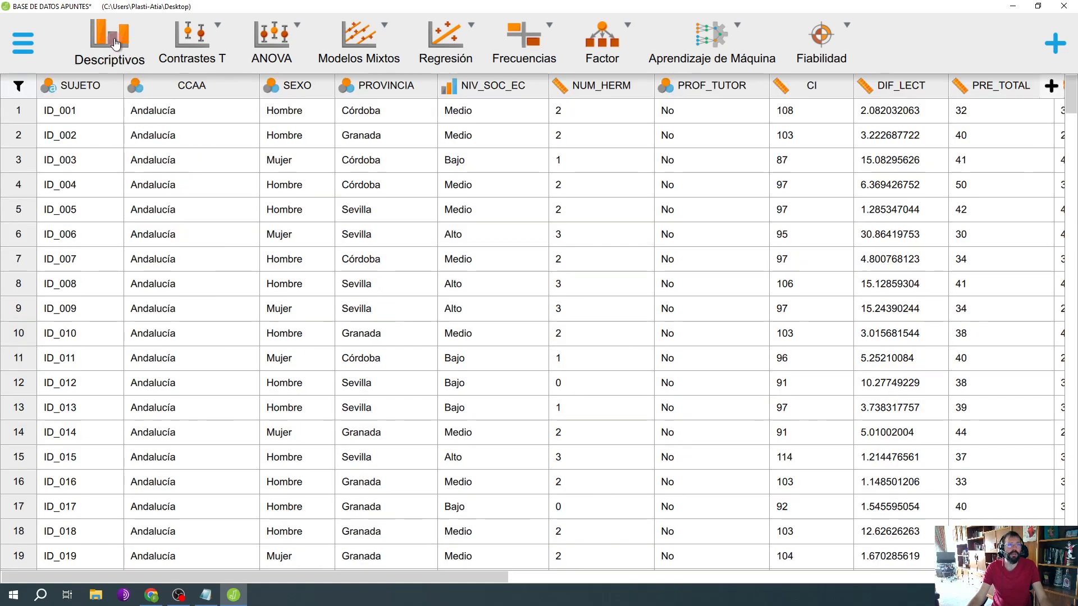
# Step: Create a descriptive statistics analysis of the CI variable, split by CCAA
pyautogui.click(115, 44)
pyautogui.click(94, 158)
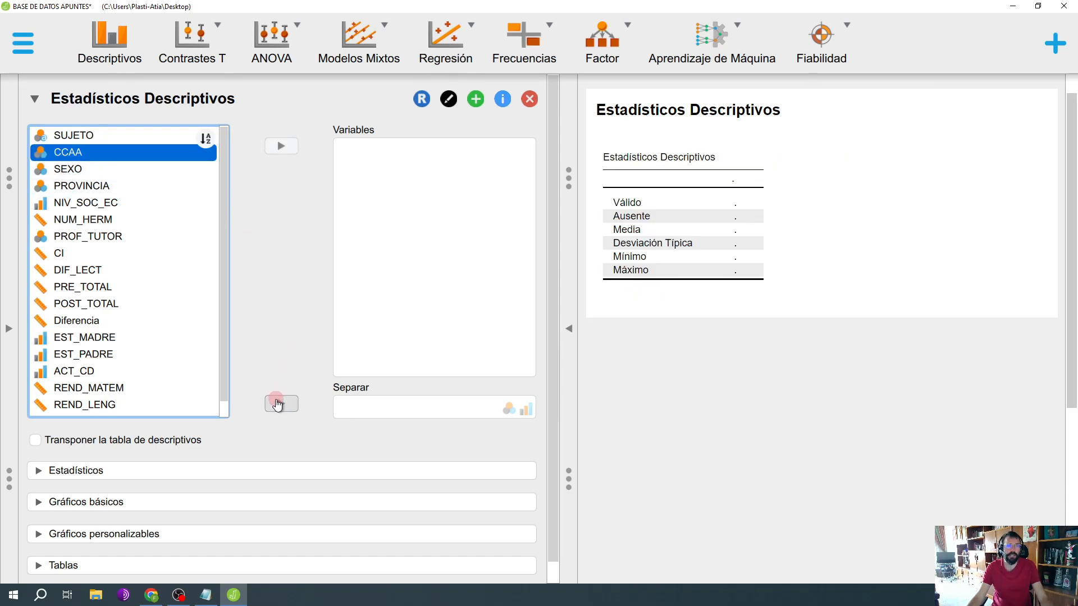
pyautogui.click(276, 404)
pyautogui.click(126, 238)
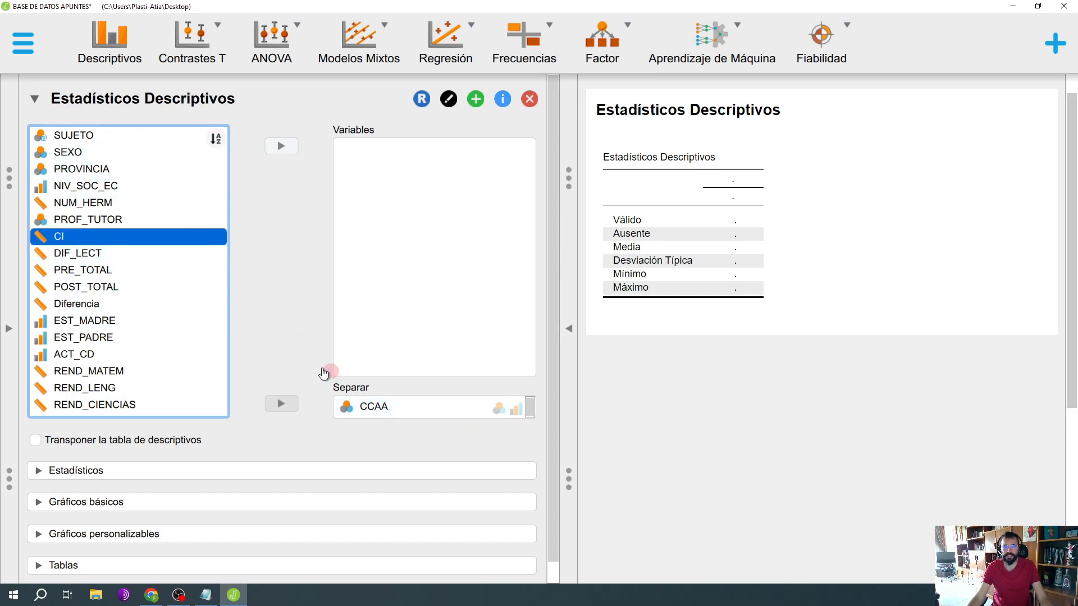
pyautogui.moveTo(127, 240)
pyautogui.mouseDown()
pyautogui.moveTo(264, 212)
pyautogui.moveTo(359, 158)
pyautogui.mouseUp()
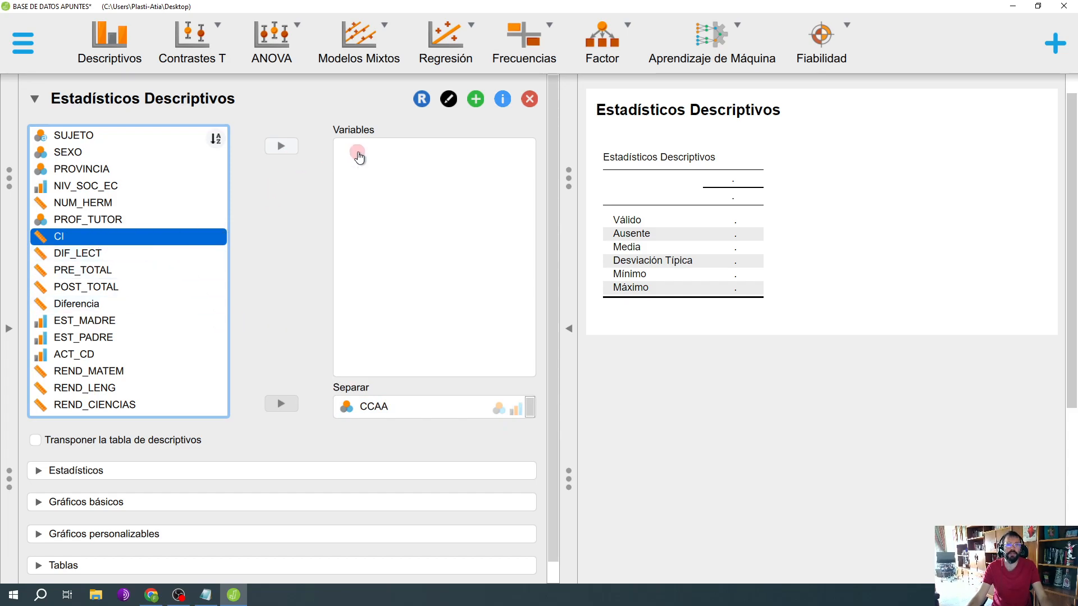
pyautogui.click(282, 149)
# Step: Add median, skewness and kurtosis to the CI descriptives, and exclude the minimum and maximum
pyautogui.scroll(-2, 294, 398)
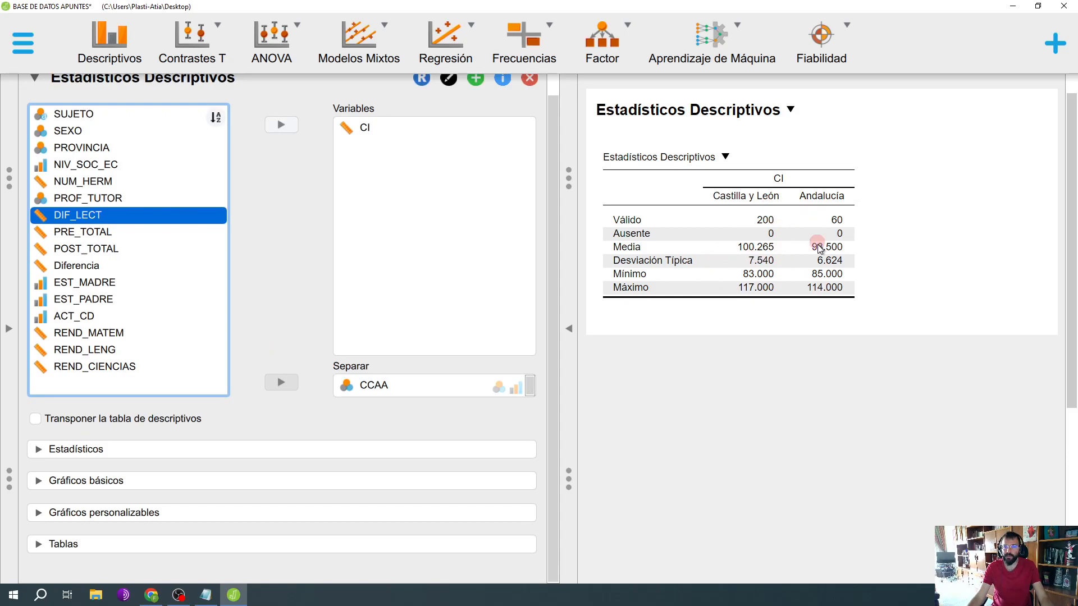
pyautogui.click(119, 450)
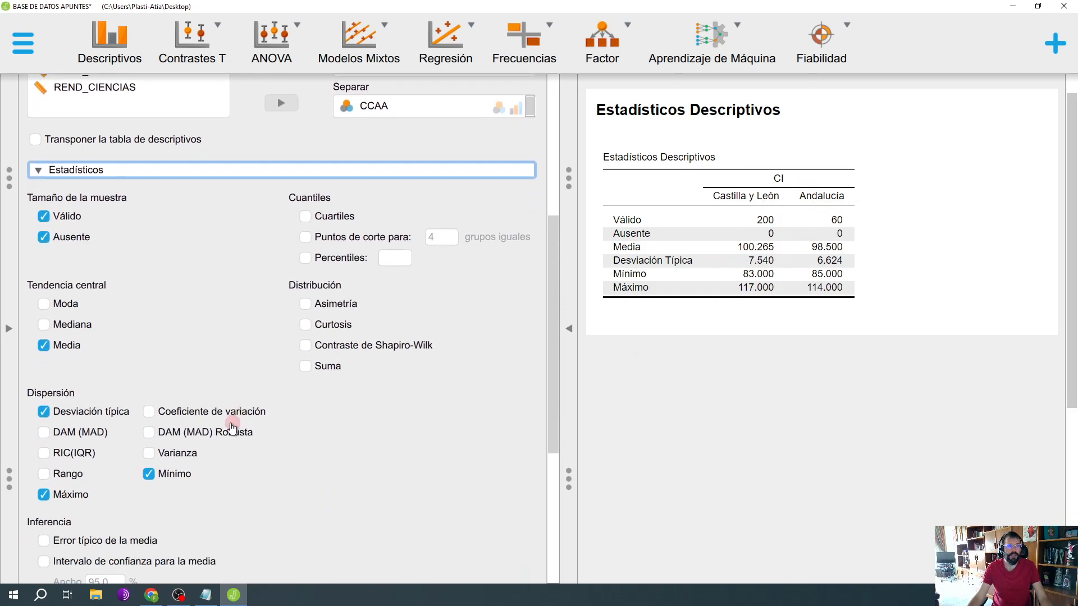
pyautogui.click(78, 323)
pyautogui.click(87, 496)
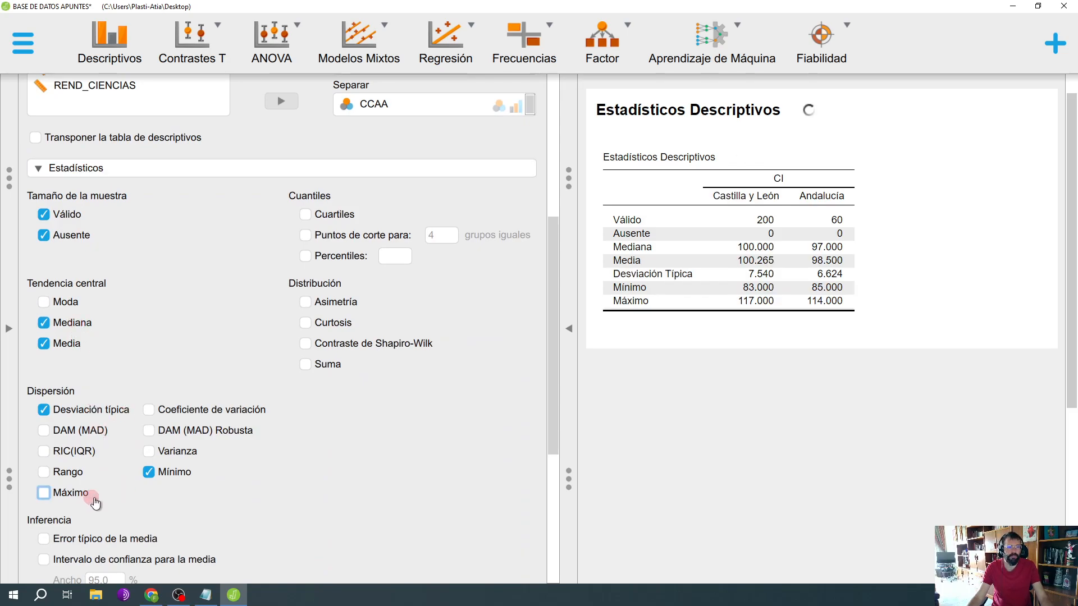
pyautogui.click(169, 481)
pyautogui.click(343, 308)
pyautogui.click(337, 322)
# Step: Add distribution plots with the density curve displayed to the CI descriptives
pyautogui.scroll(-5, 286, 419)
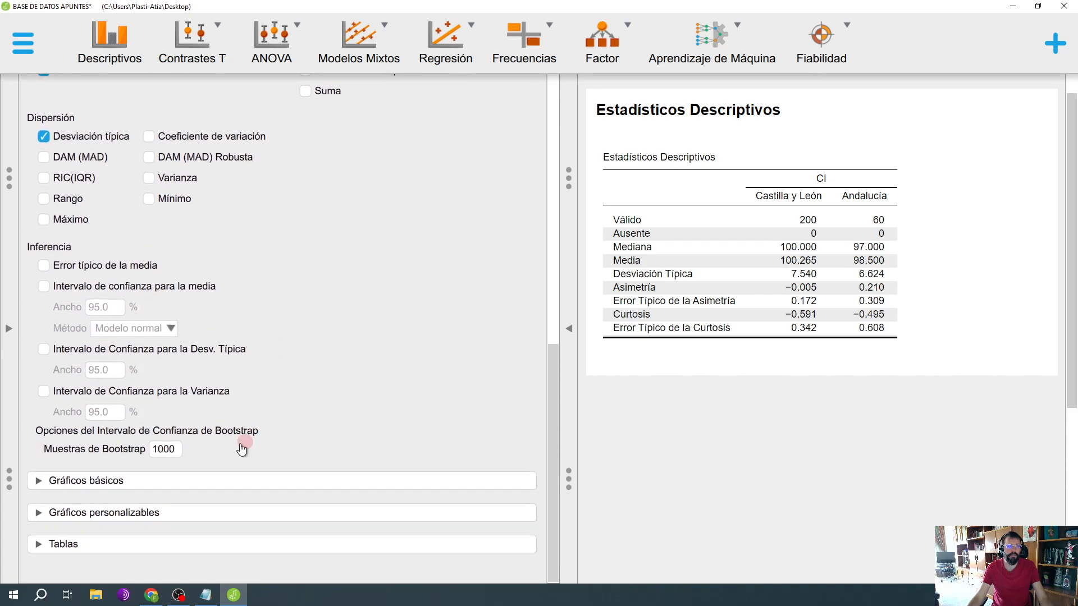
pyautogui.click(153, 481)
pyautogui.click(151, 472)
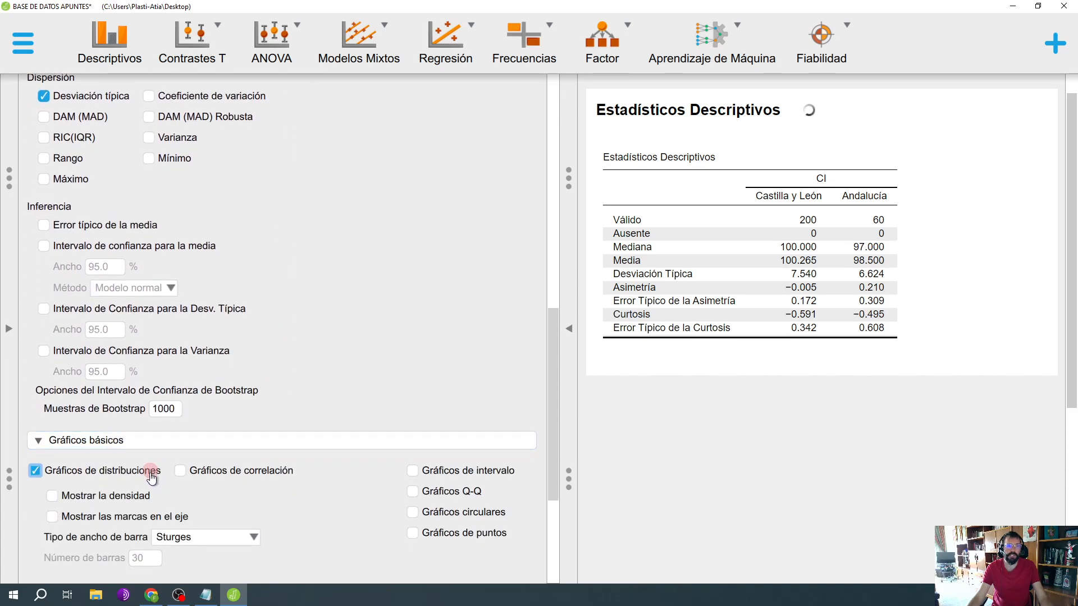
pyautogui.click(143, 497)
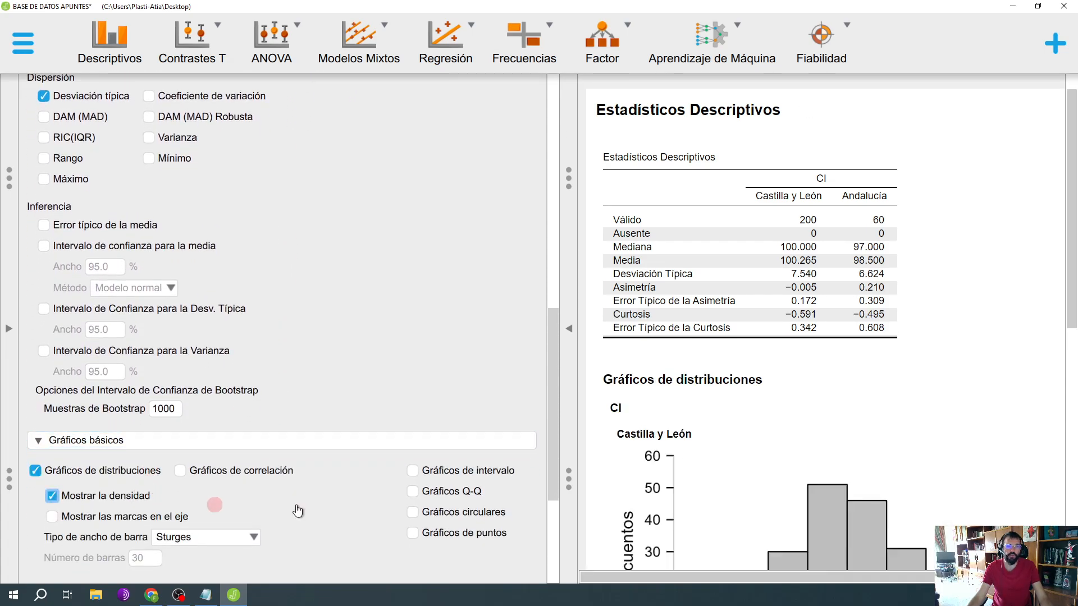
# Step: Expand the results and compare the CI descriptives and distribution plots for Castilla y León and Andalucía
pyautogui.click(571, 345)
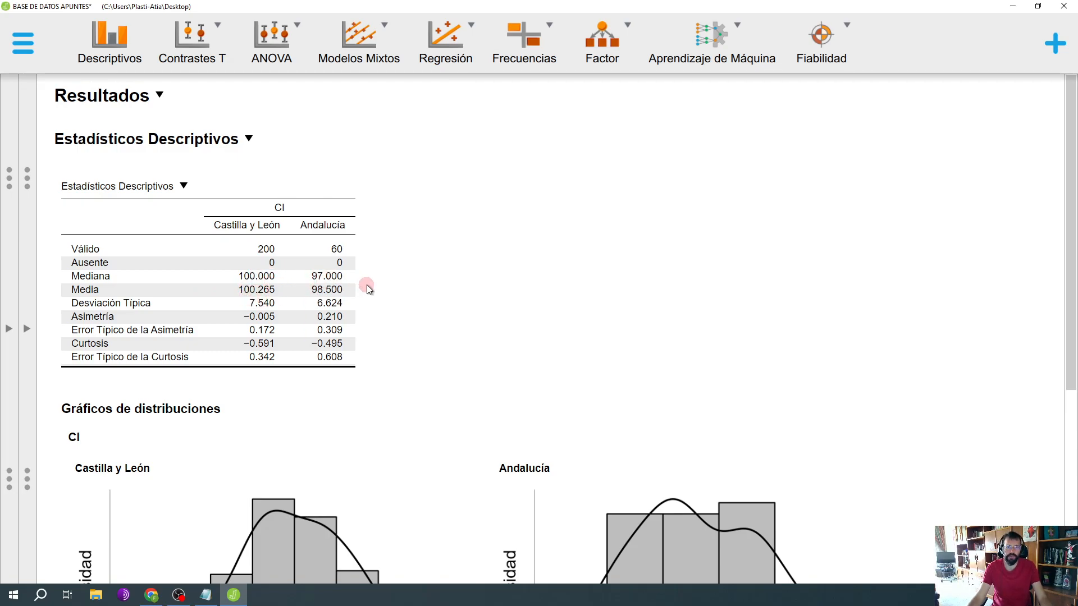
pyautogui.scroll(-1, 367, 288)
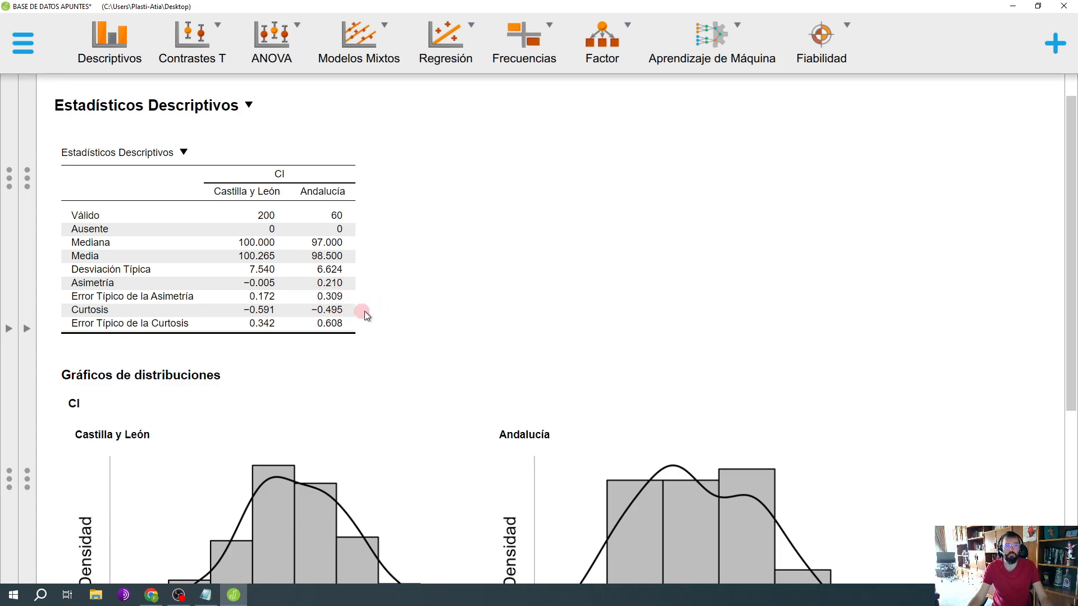
pyautogui.scroll(-2, 443, 308)
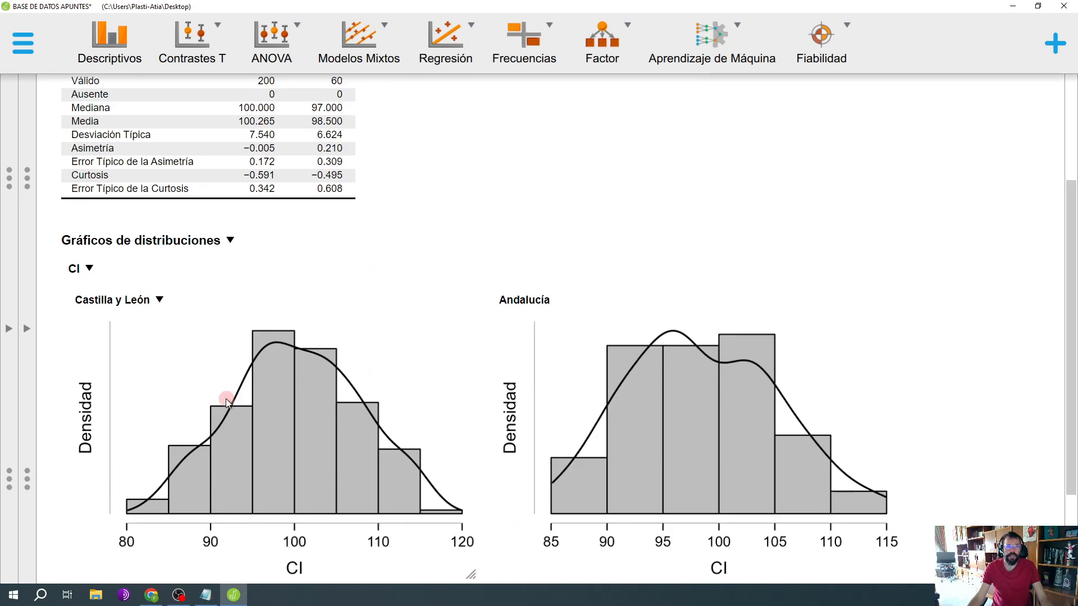
pyautogui.scroll(-1, 226, 399)
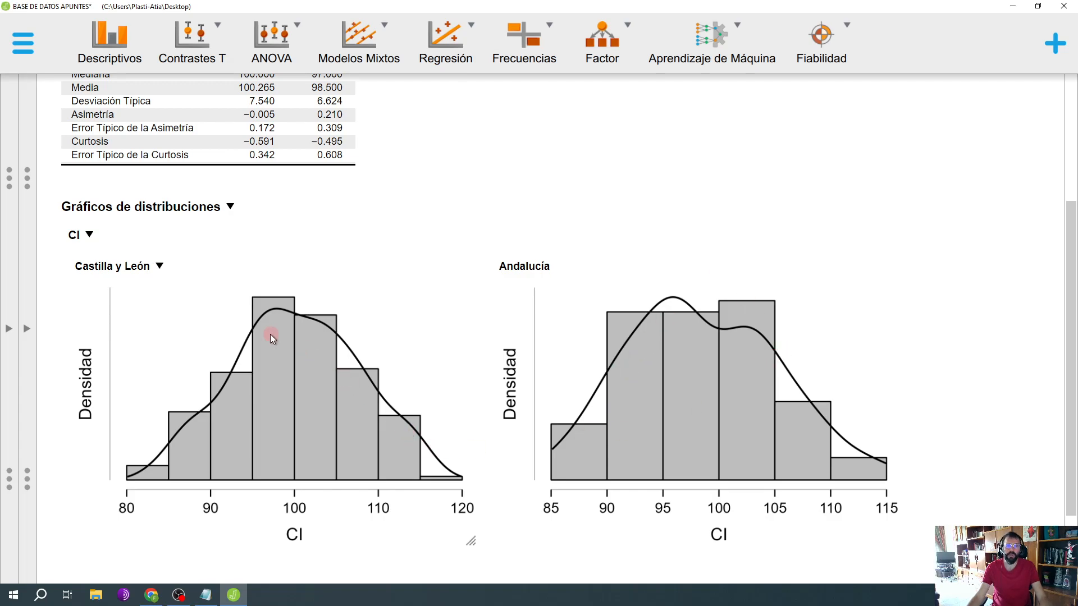
pyautogui.scroll(2, 318, 271)
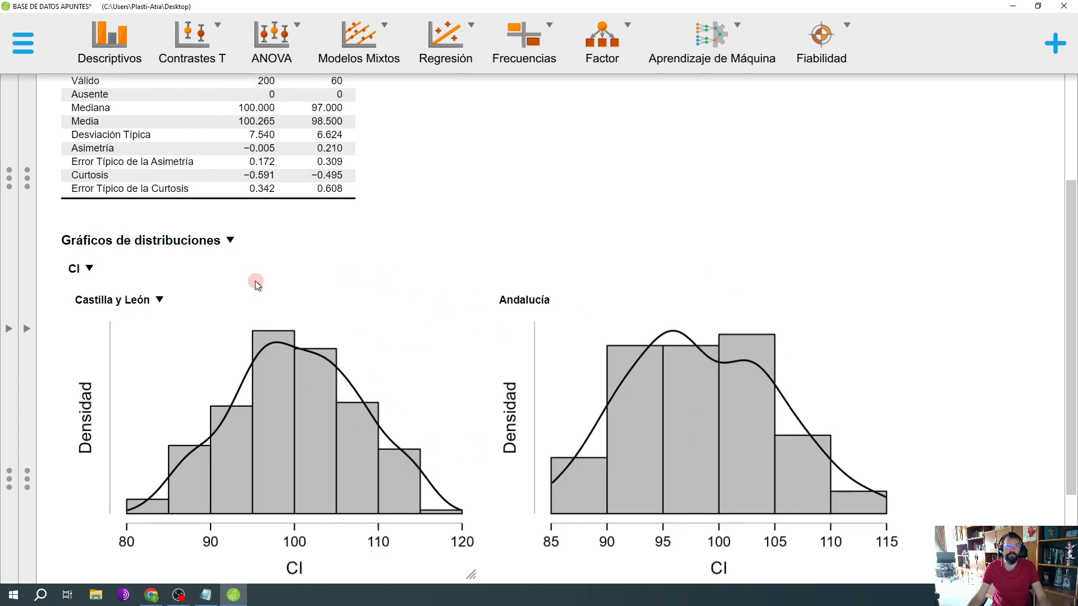
pyautogui.scroll(-1, 279, 306)
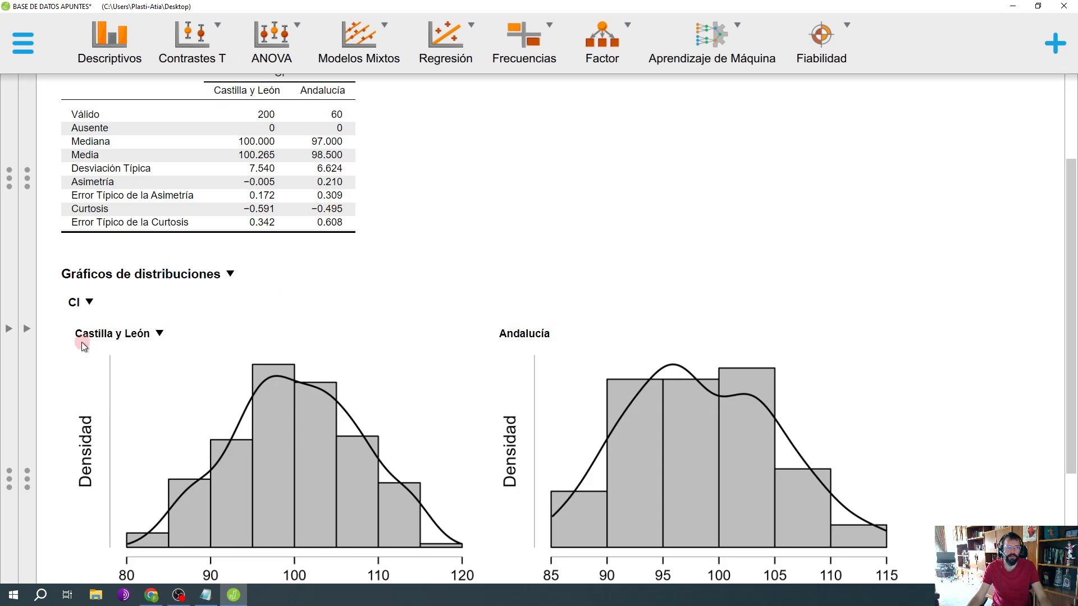
# Step: Bring back the analysis options and remove the descriptive statistics analysis
pyautogui.click(27, 328)
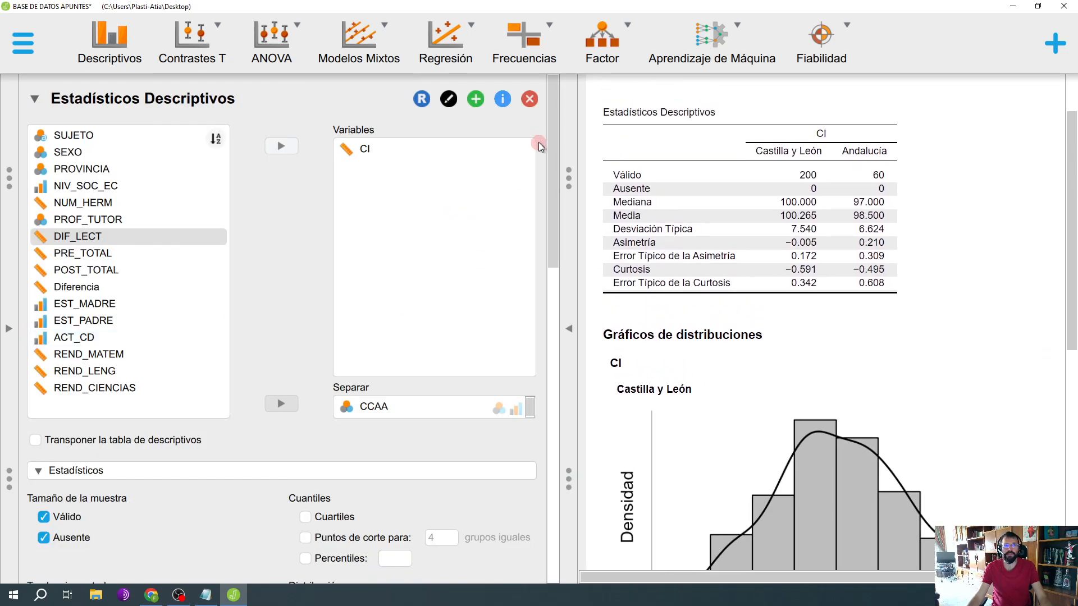
pyautogui.click(530, 100)
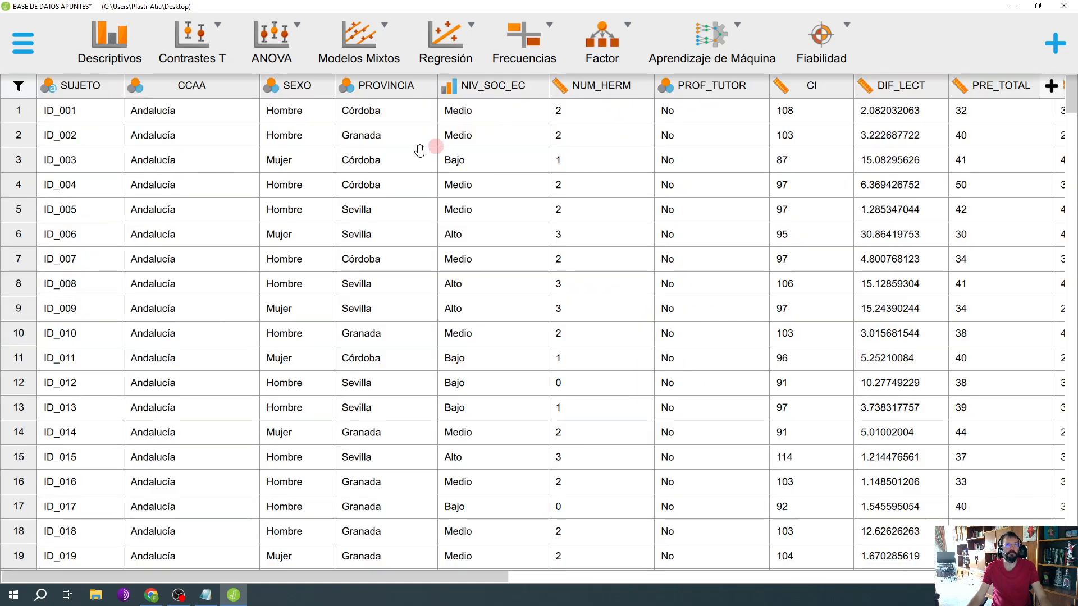
# Step: Set up a classical independent samples t-test with CI as dependent variable and CCAA as grouping variable
pyautogui.click(201, 59)
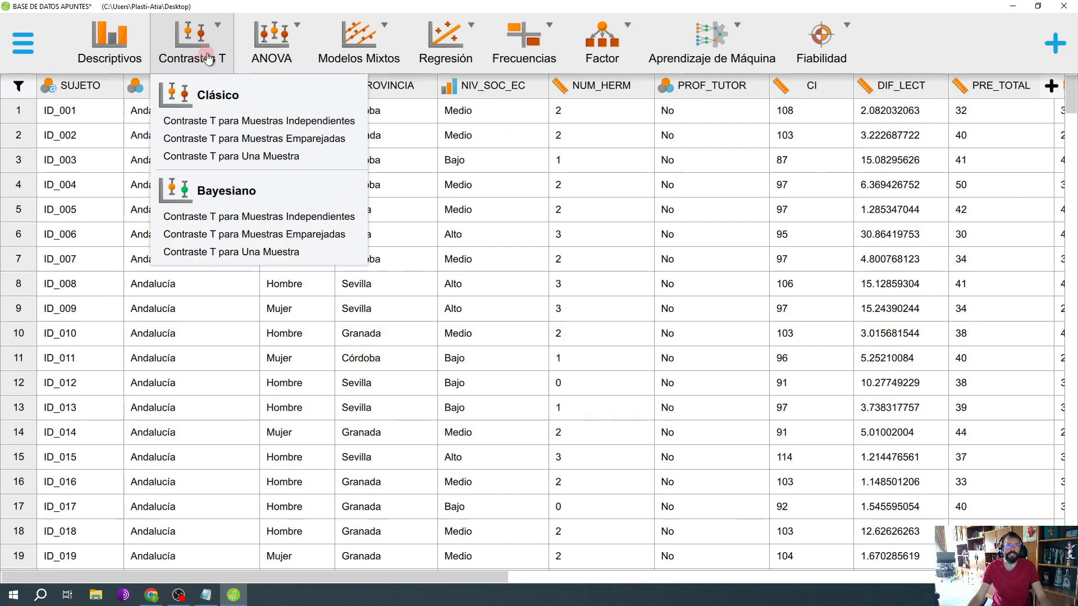
pyautogui.click(205, 59)
pyautogui.click(201, 56)
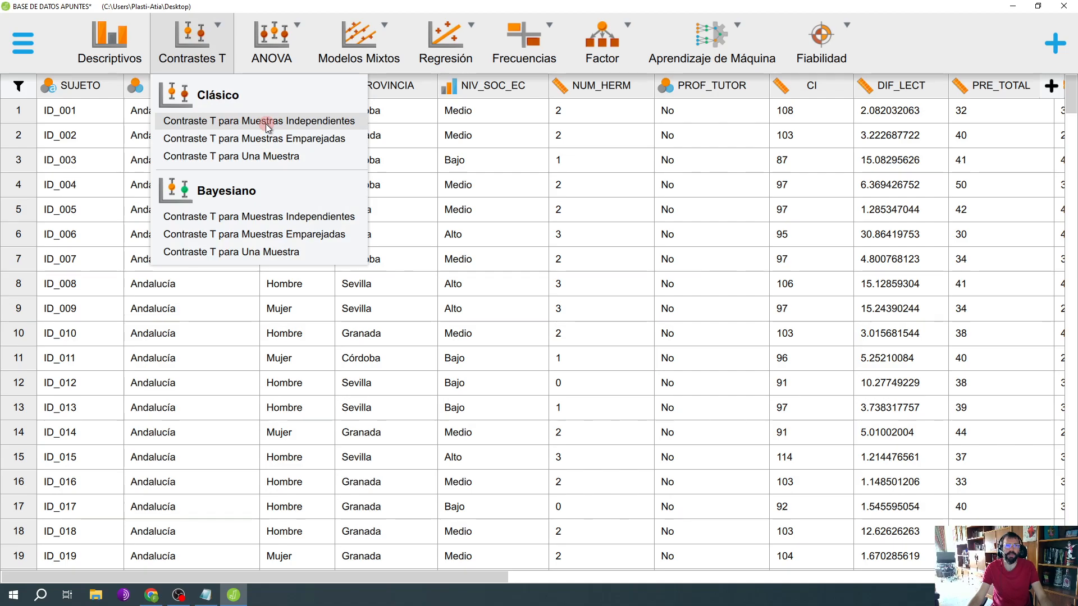
pyautogui.click(202, 40)
pyautogui.click(202, 41)
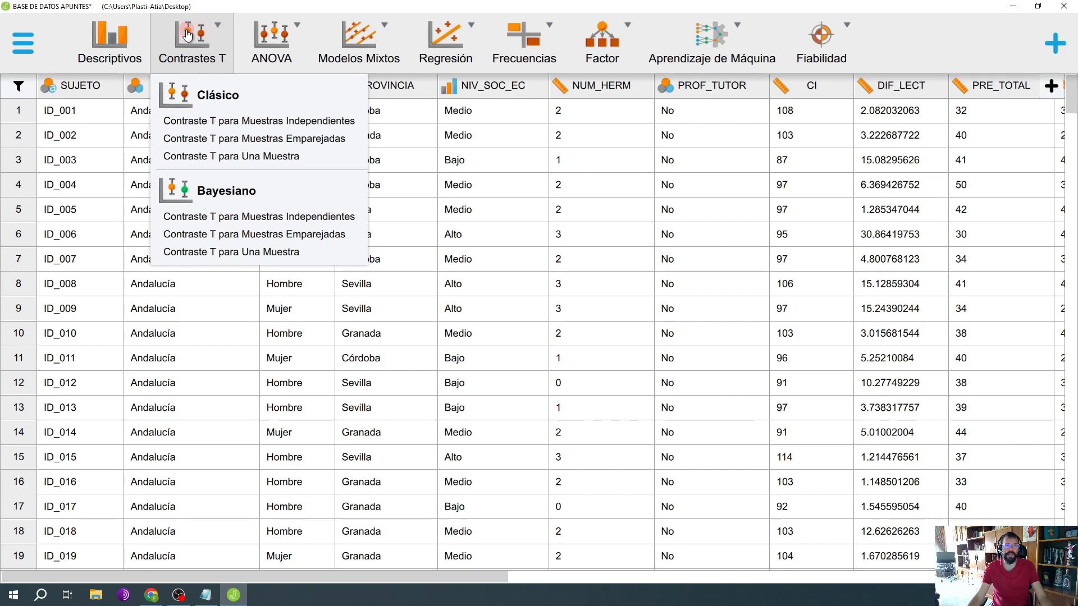
pyautogui.click(264, 121)
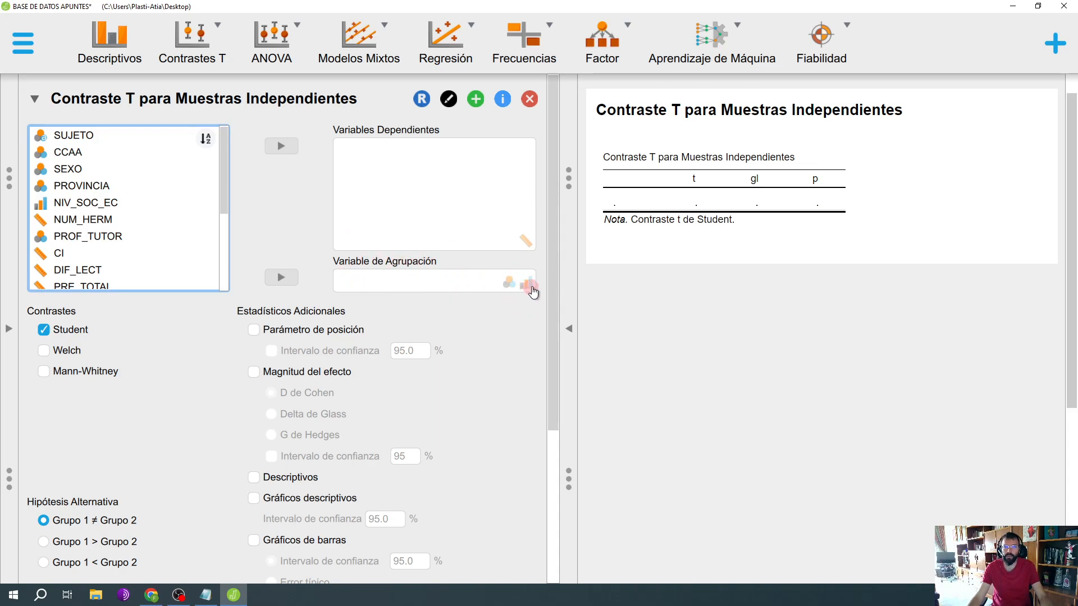
pyautogui.click(67, 153)
pyautogui.click(282, 277)
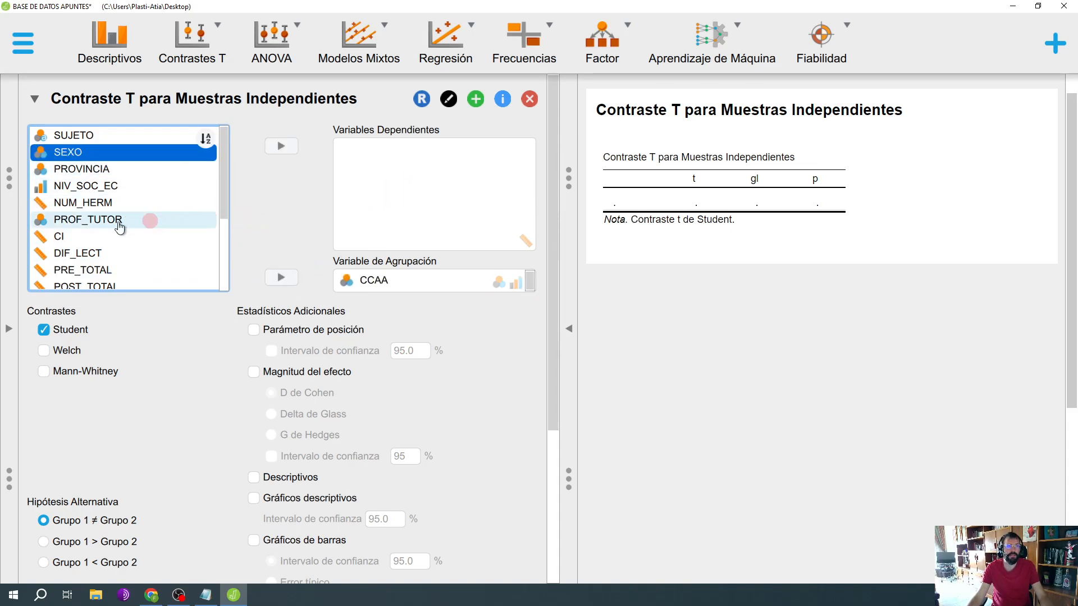
pyautogui.click(95, 236)
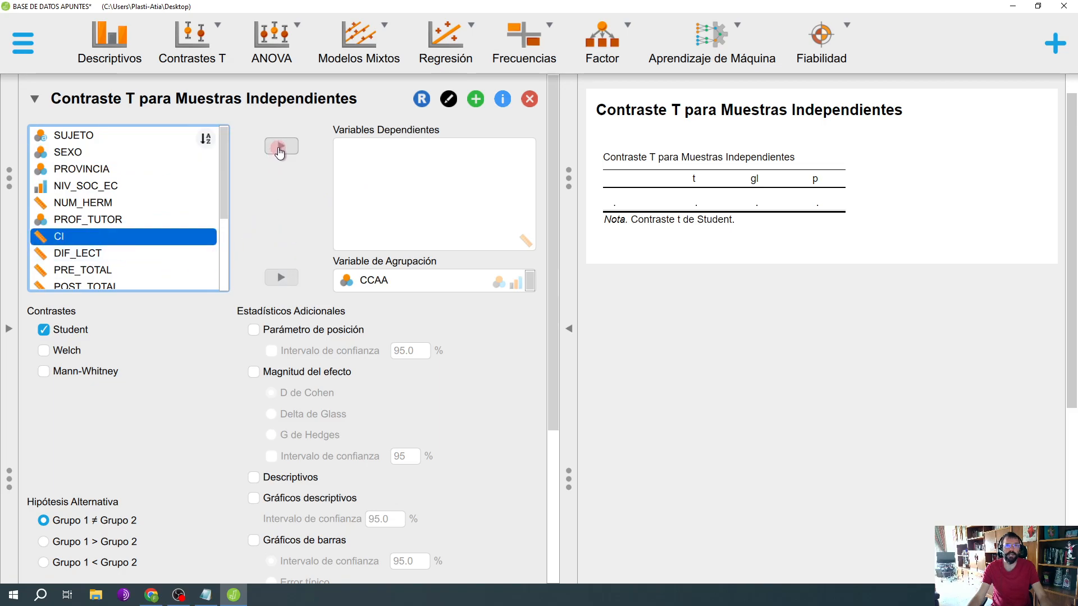
pyautogui.click(279, 147)
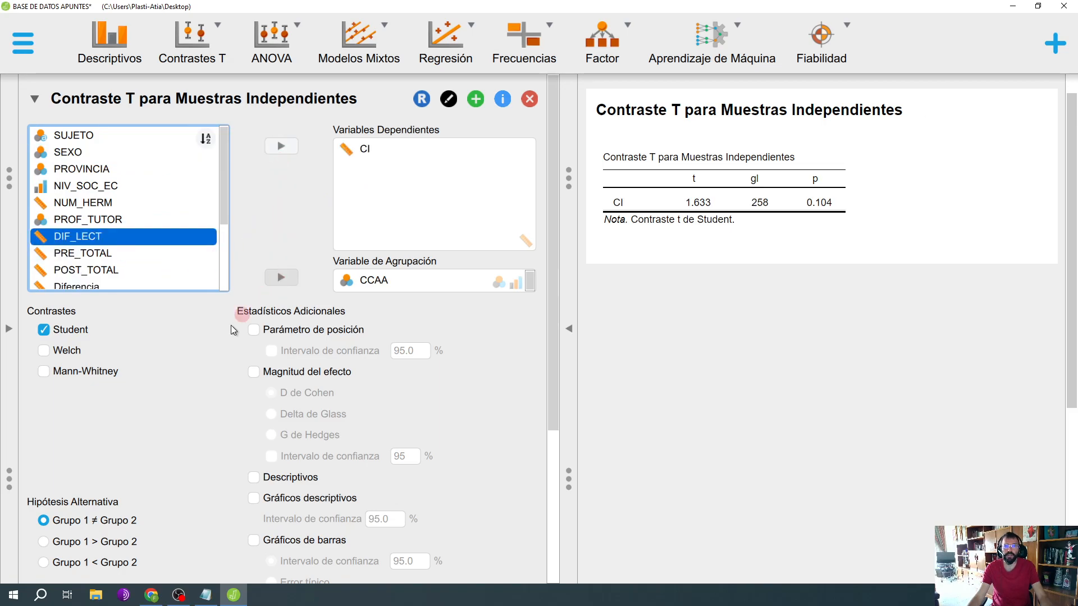
# Step: Add group descriptives to the t-test, plus assumption checks for normality and equality of variances (Brown-Forsythe)
pyautogui.scroll(-1, 191, 409)
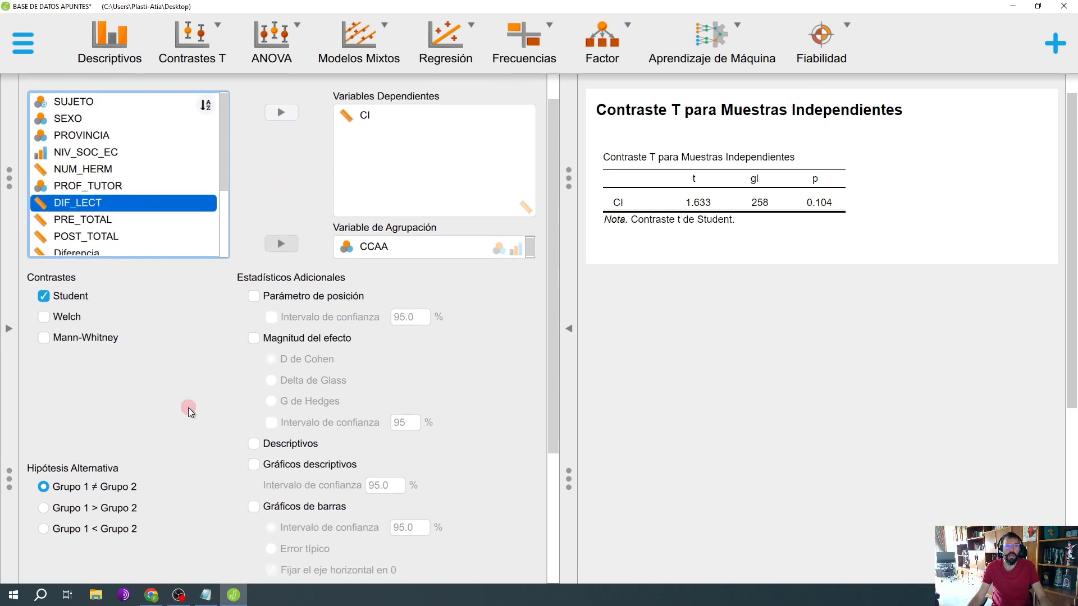
pyautogui.click(254, 437)
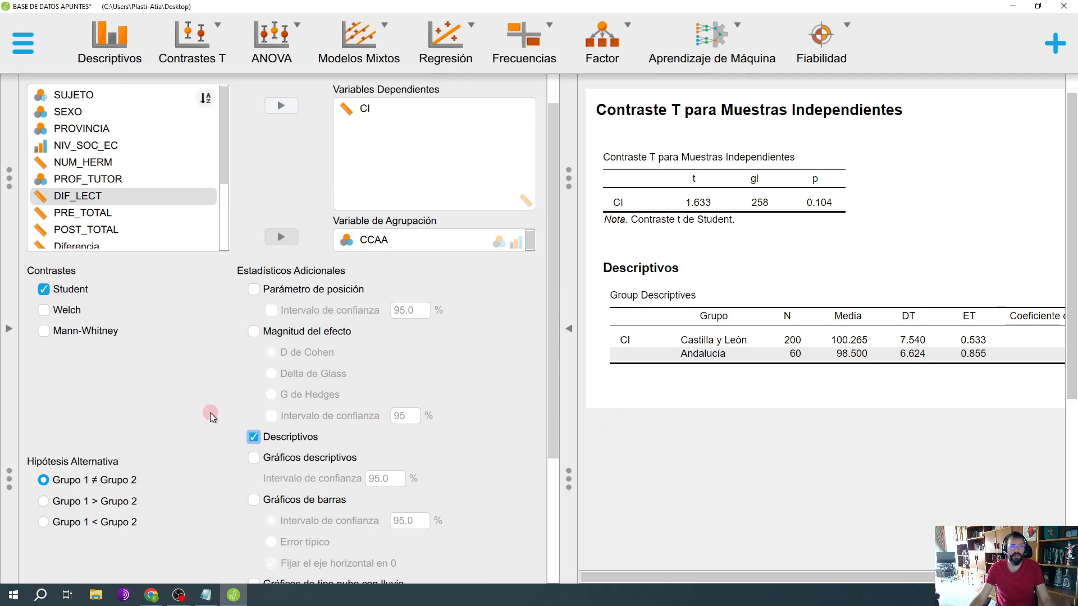
pyautogui.scroll(-5, 210, 412)
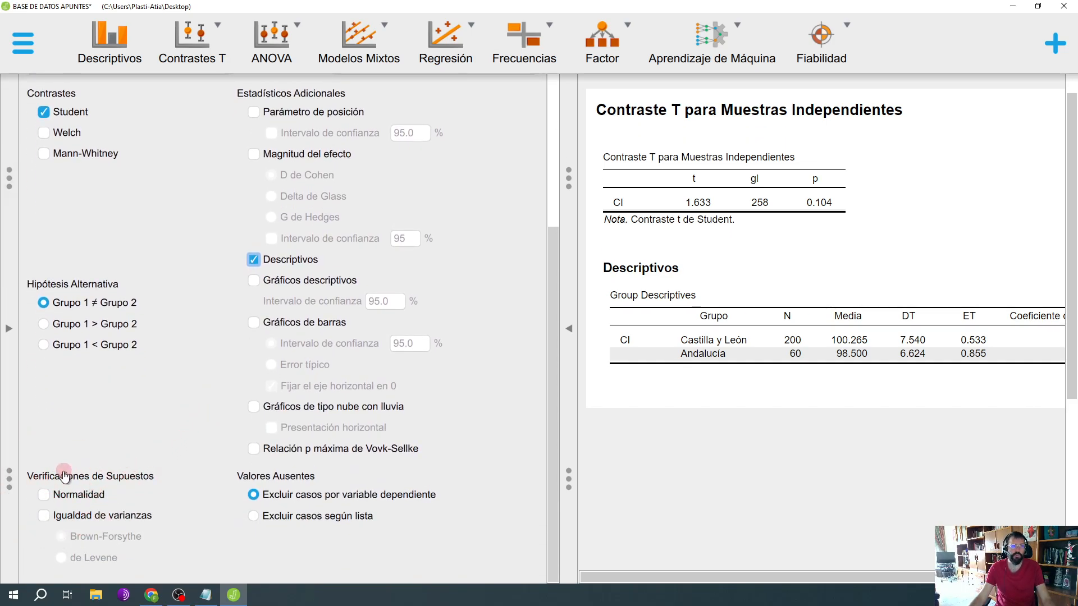
pyautogui.click(44, 495)
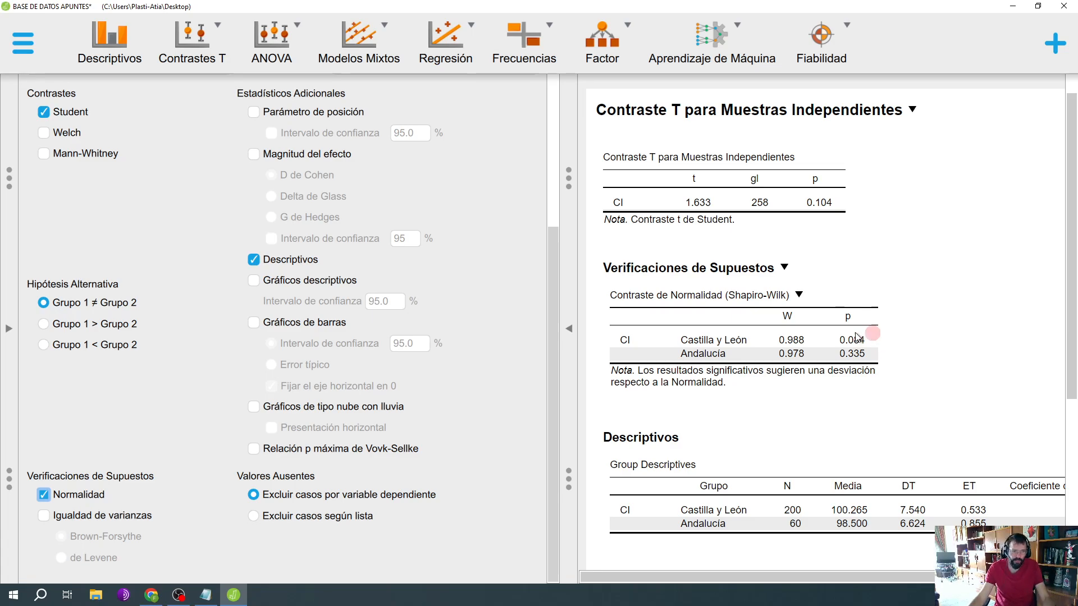
pyautogui.click(74, 518)
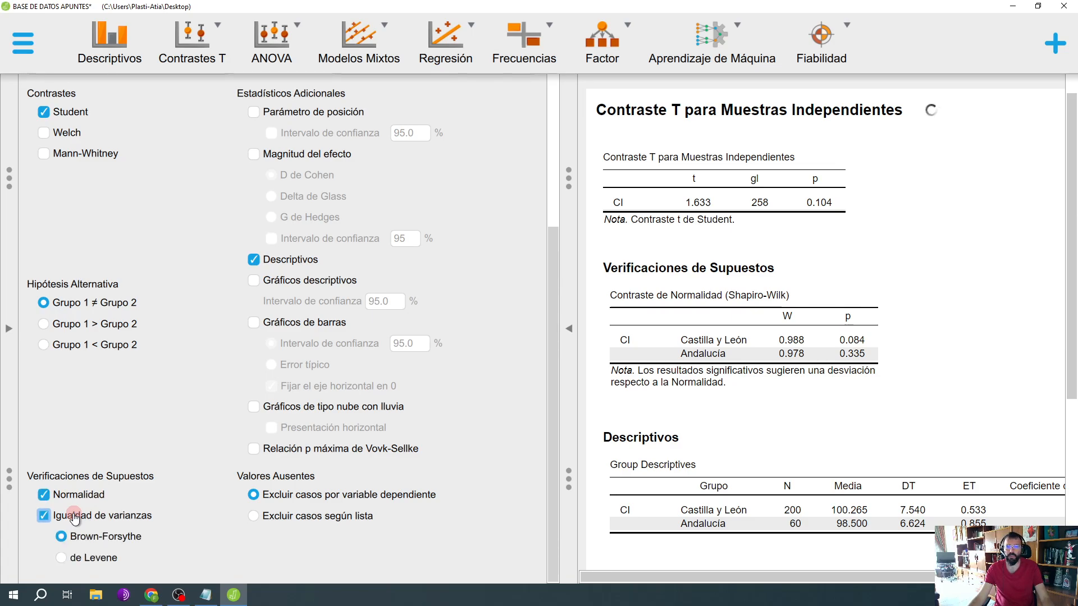
# Step: Turn off the normality check in the t-test's assumption checks
pyautogui.scroll(-1, 813, 475)
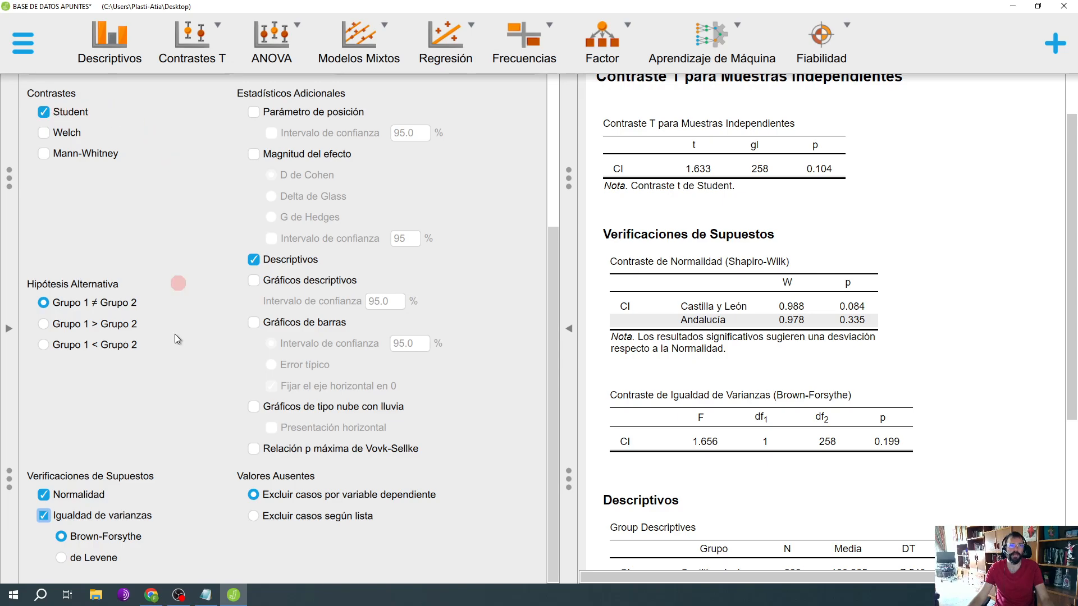
pyautogui.click(46, 495)
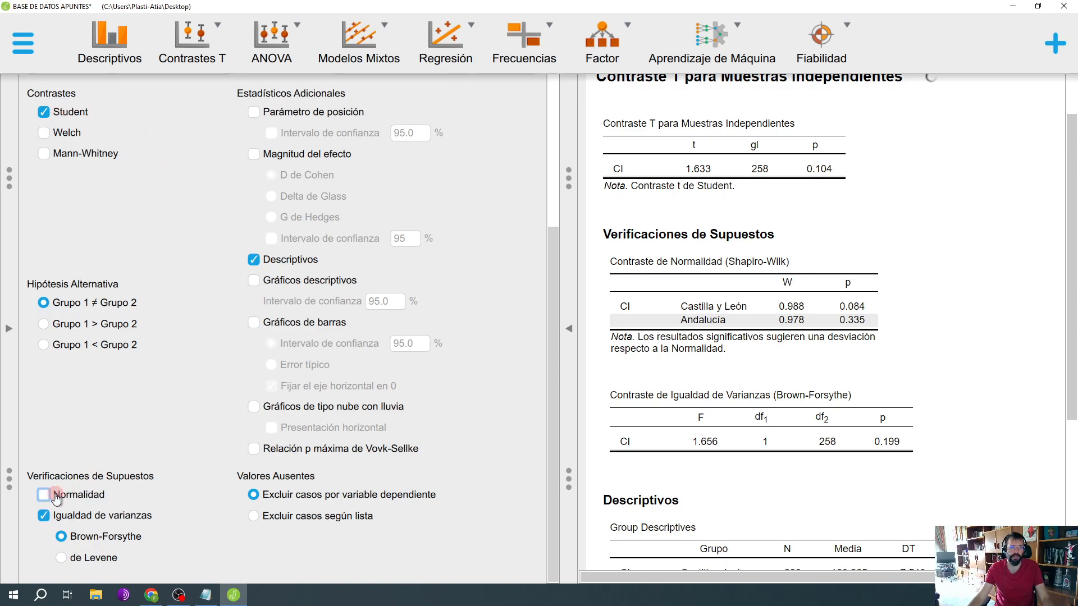
# Step: Turn off the equality of variances check in the t-test's assumption checks
pyautogui.click(108, 517)
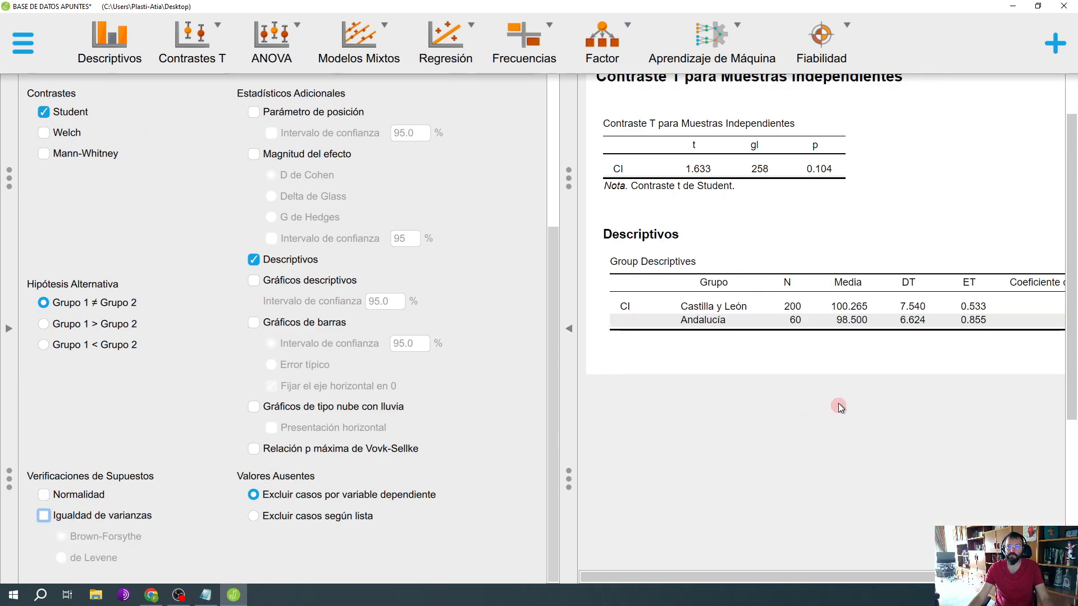
# Step: Show the Cohen's d effect size in the CI t-test, and turn the effect size off again
pyautogui.scroll(5, 230, 335)
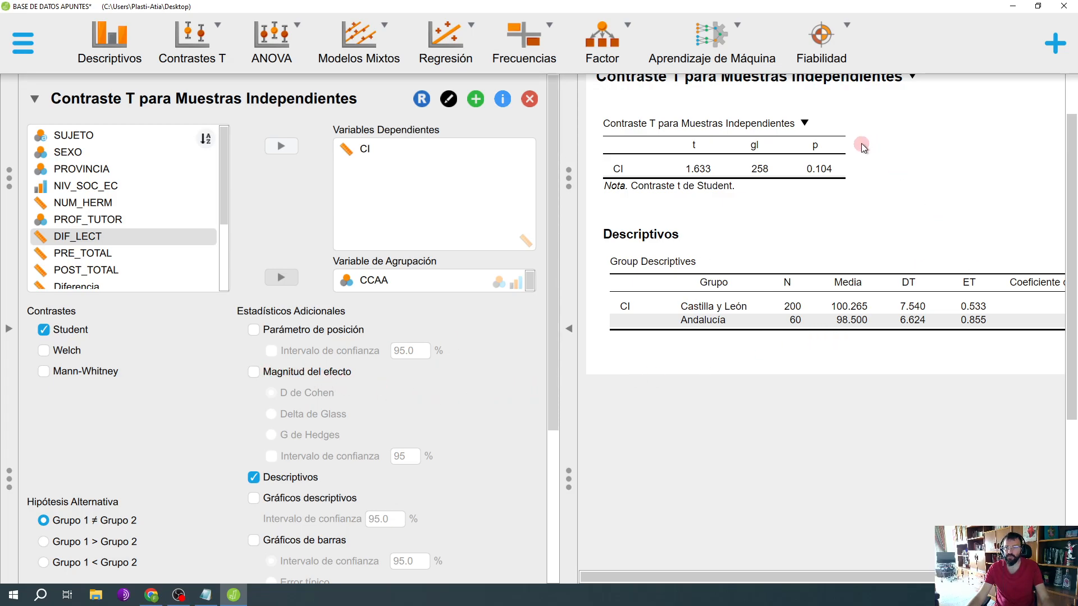
pyautogui.click(253, 372)
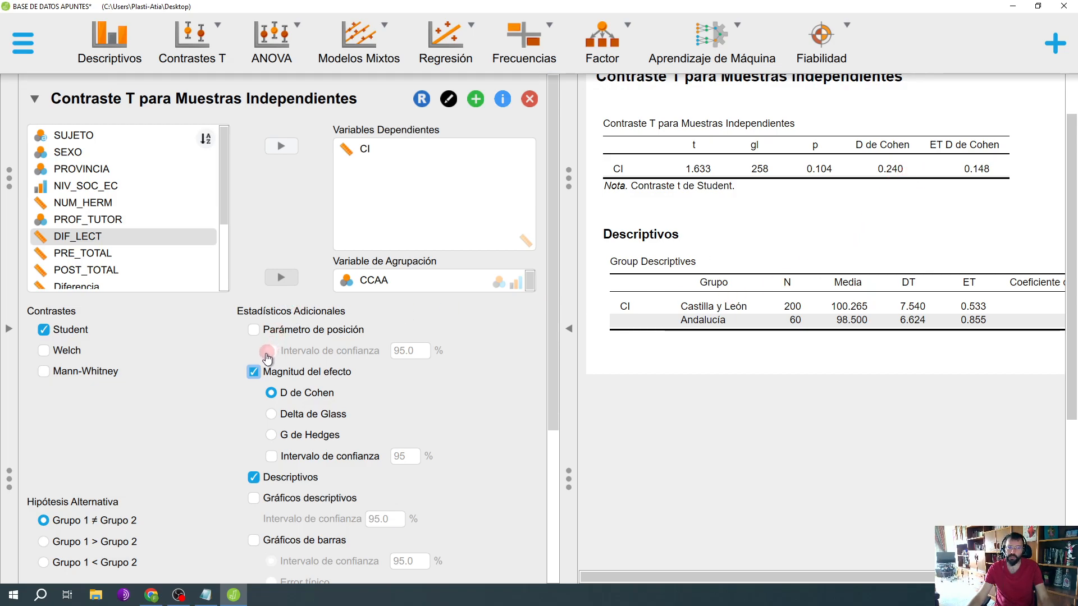
pyautogui.click(254, 371)
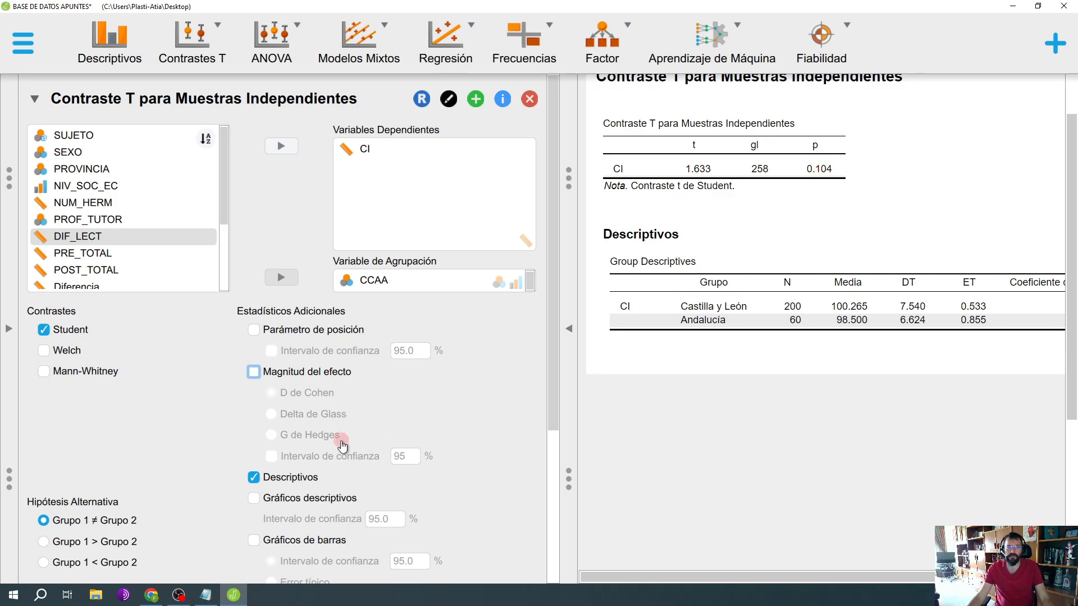
# Step: Add descriptive plots of CI by CCAA group to the t-test results
pyautogui.scroll(-1, 440, 389)
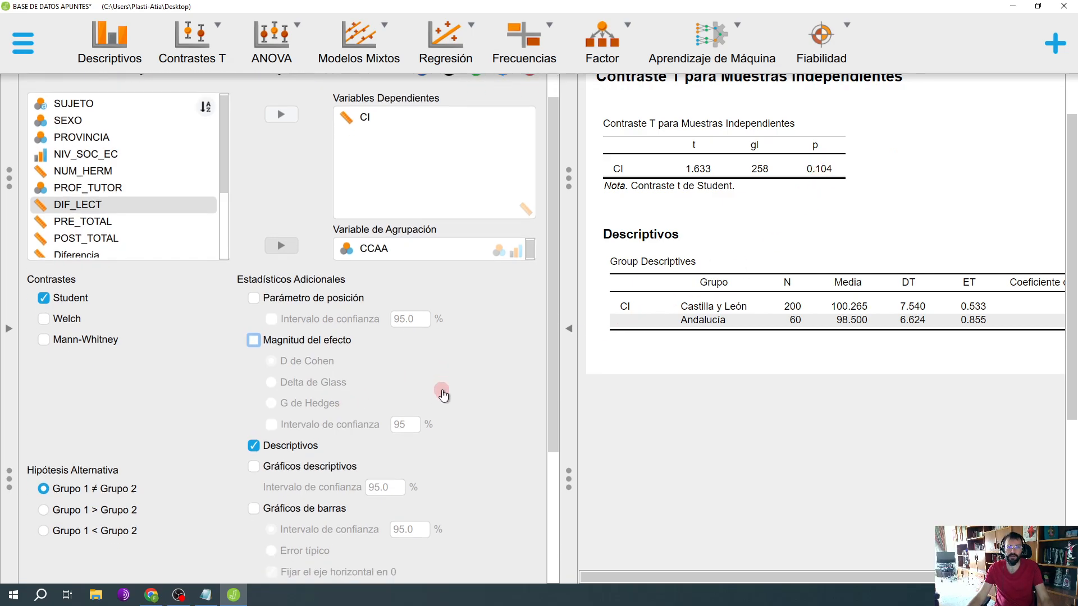
pyautogui.click(255, 458)
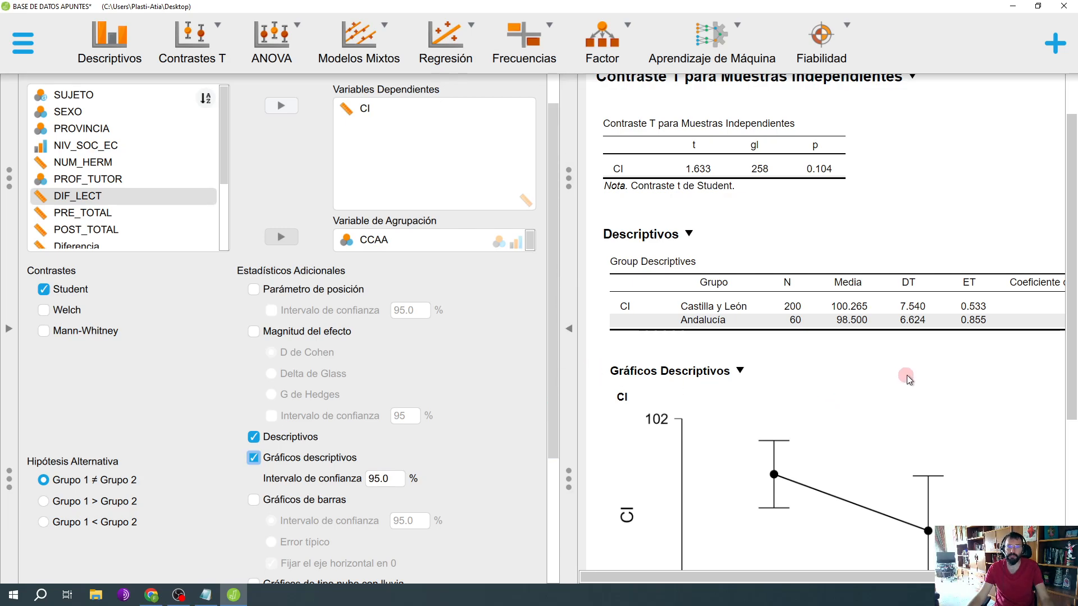
pyautogui.scroll(-1, 907, 375)
pyautogui.scroll(-3, 907, 375)
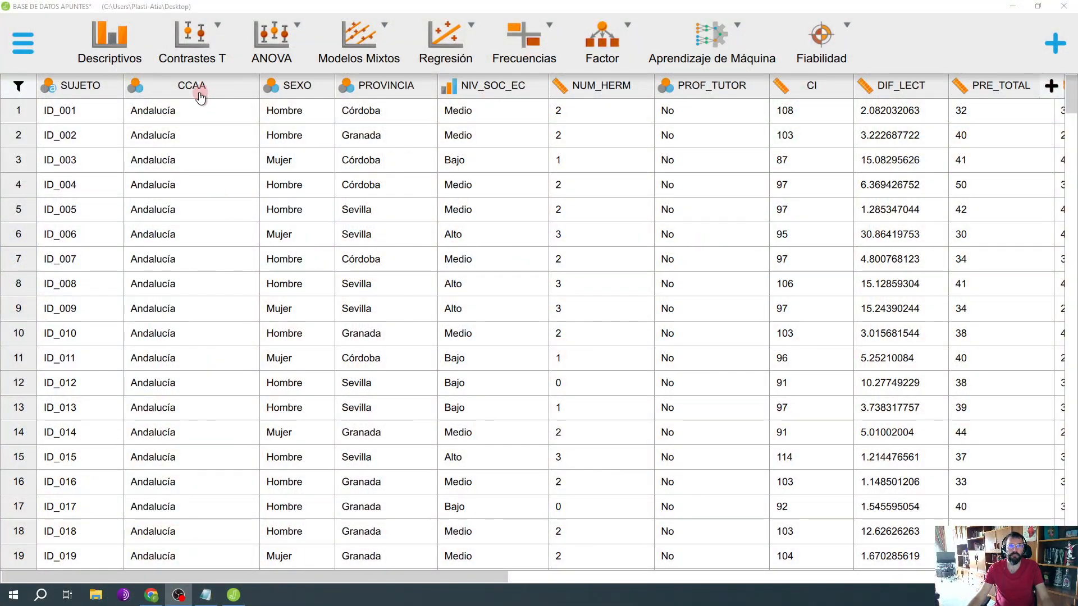
# Step: Check the CCAA value labels and set up a classical independent samples t-test with NUM_HERM as dependent variable and CCAA as grouping variable
pyautogui.click(199, 95)
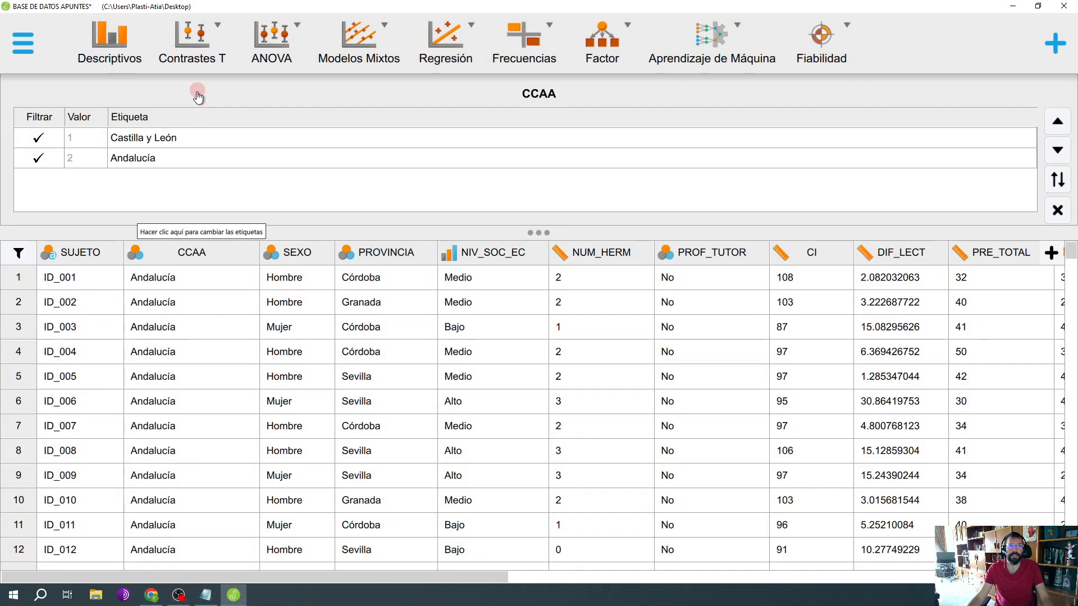
pyautogui.click(197, 254)
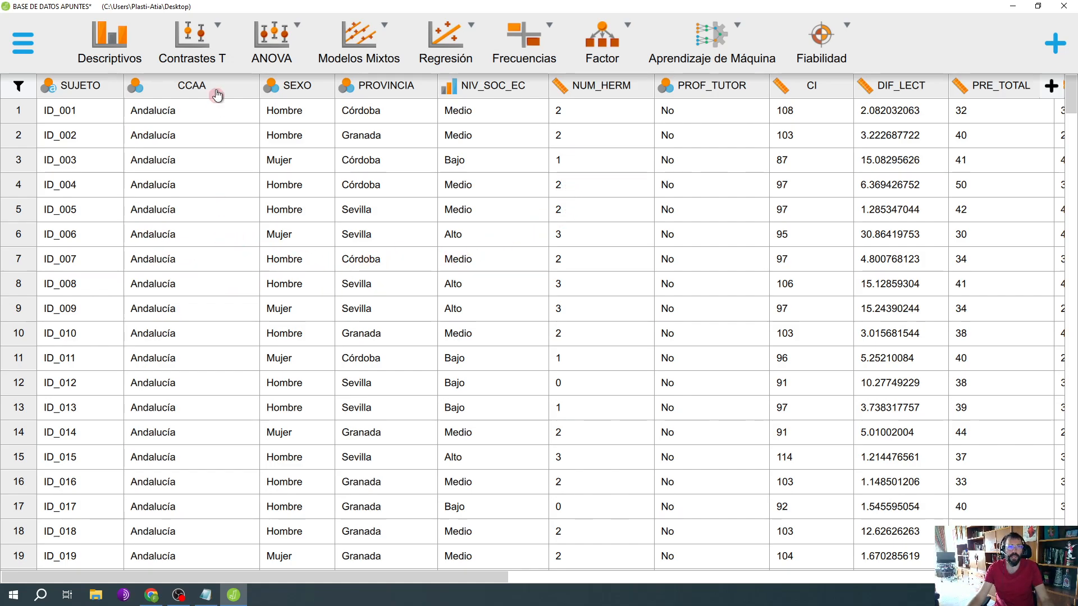
pyautogui.click(202, 43)
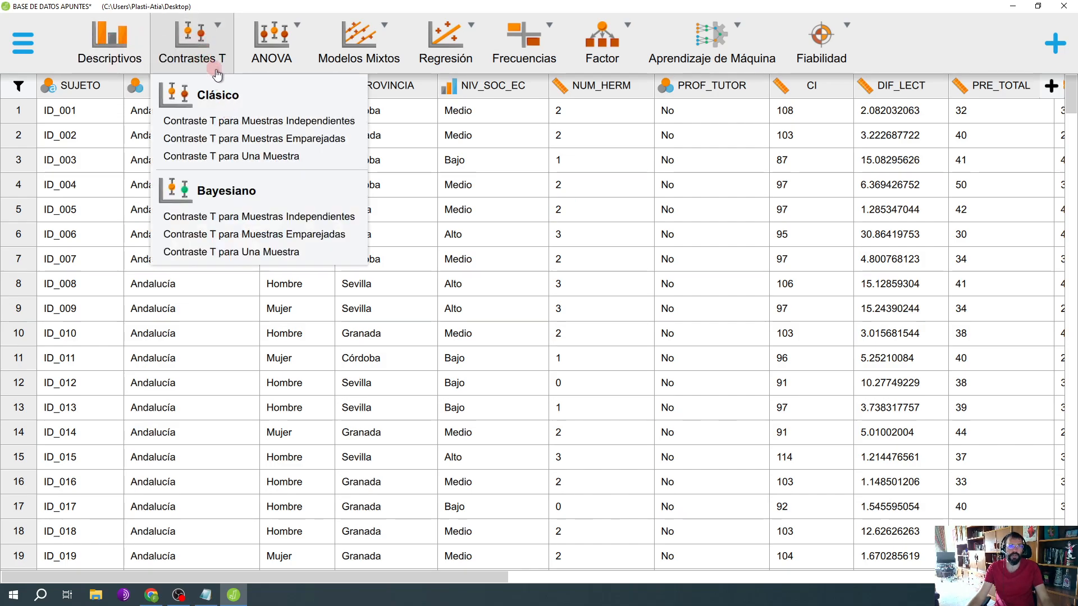
pyautogui.click(243, 122)
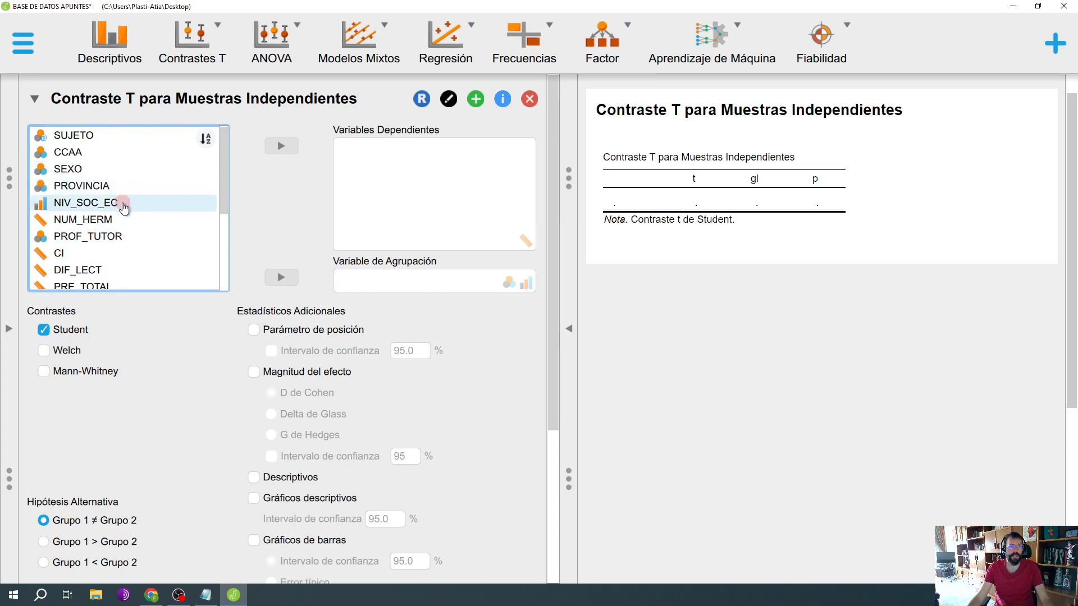
pyautogui.click(107, 153)
pyautogui.click(281, 277)
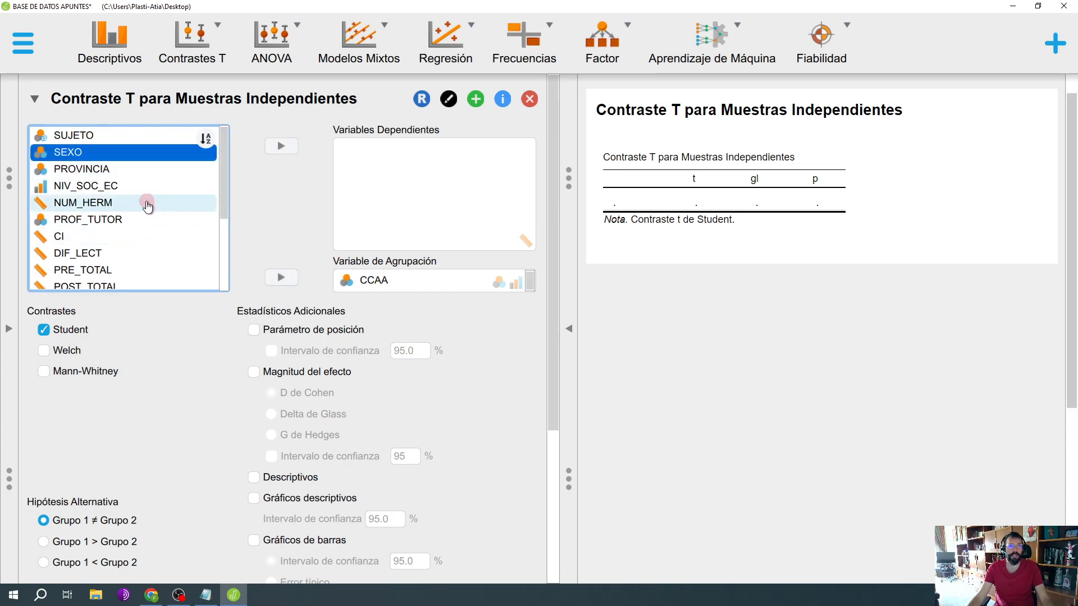
pyautogui.click(115, 204)
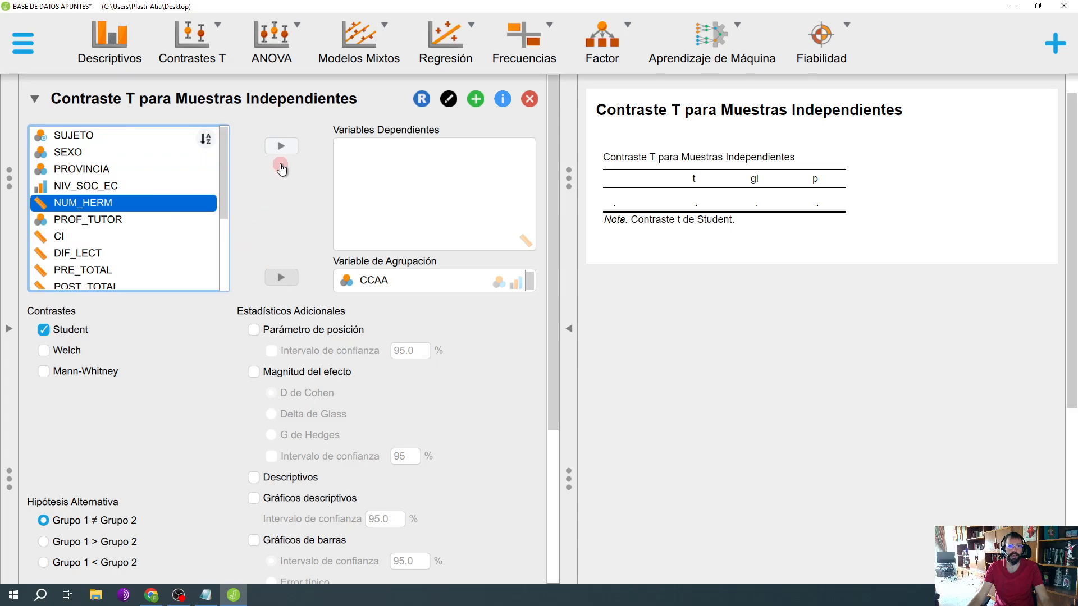
pyautogui.click(281, 146)
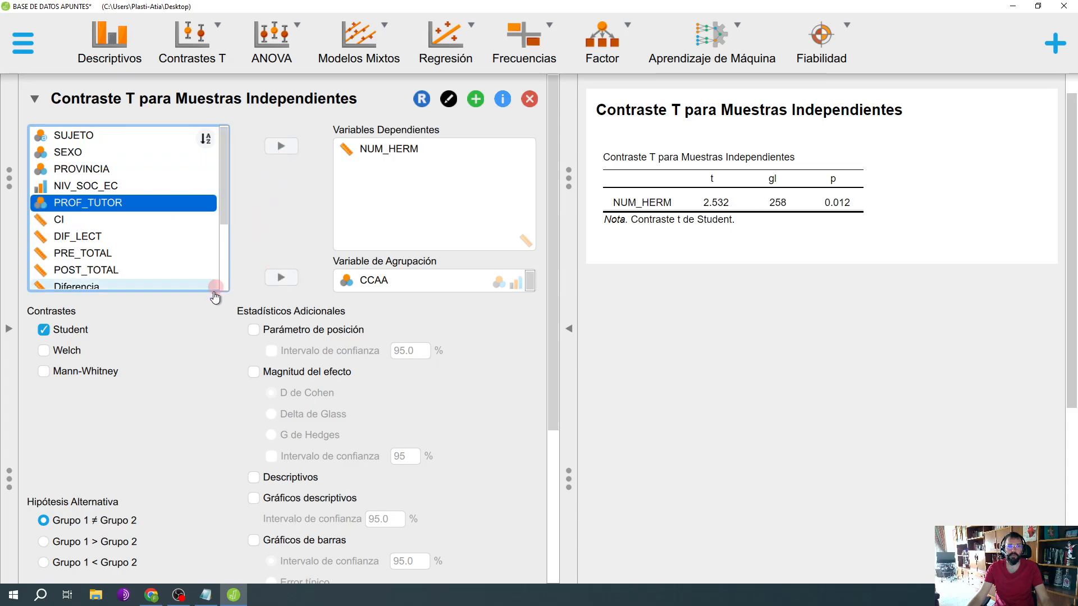
# Step: Add group descriptives to the NUM_HERM t-test and review the complete results tables
pyautogui.click(252, 479)
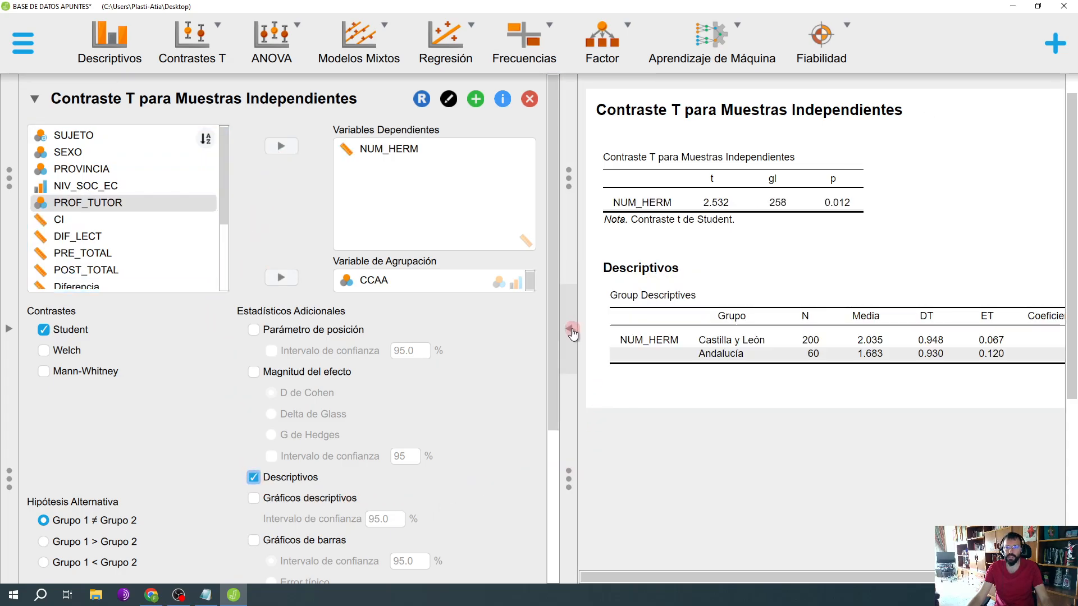
pyautogui.click(571, 331)
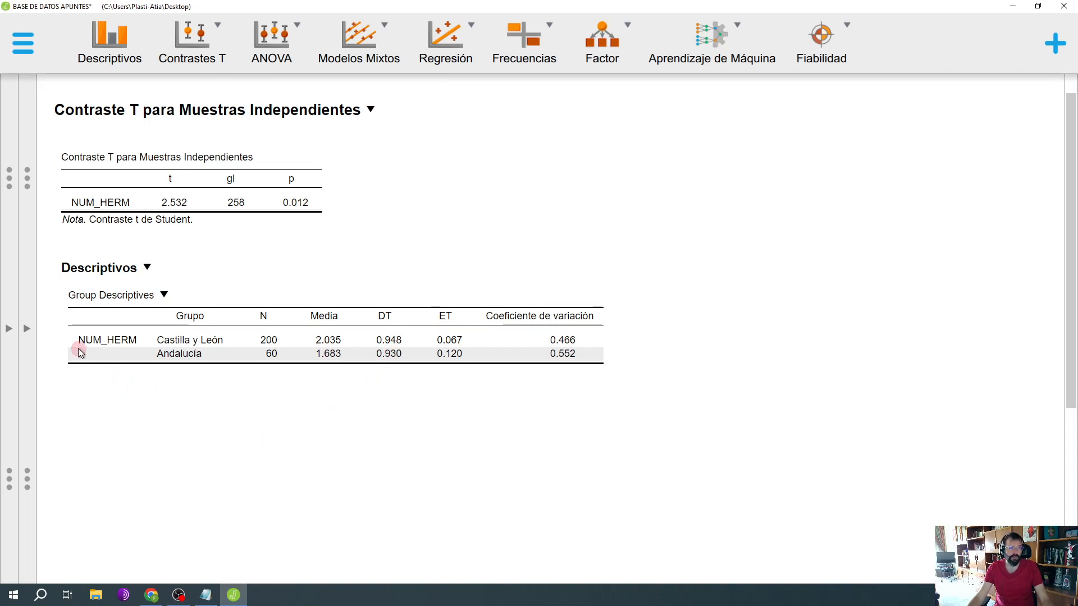
pyautogui.click(32, 330)
# Step: Show the normality check for NUM_HERM in the assumption checks, and turn it off again
pyautogui.scroll(-4, 416, 392)
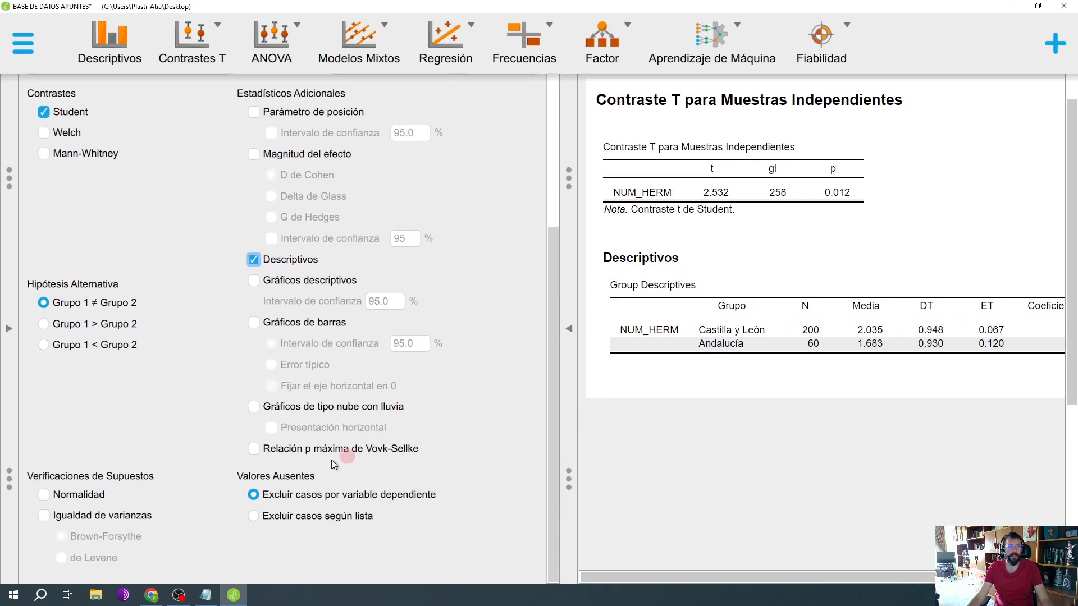
pyautogui.click(44, 495)
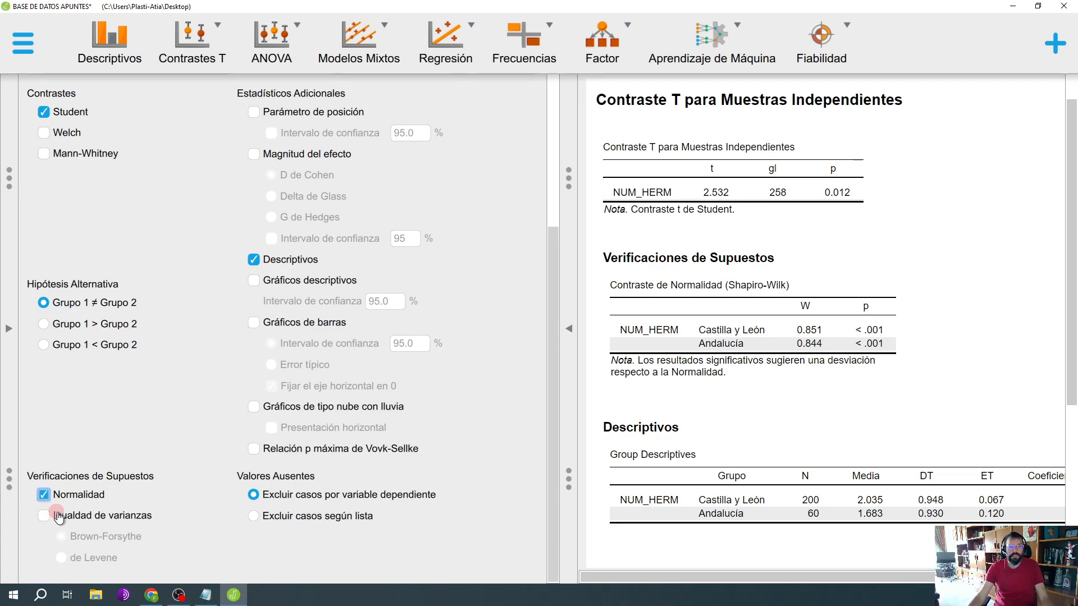
pyautogui.click(45, 495)
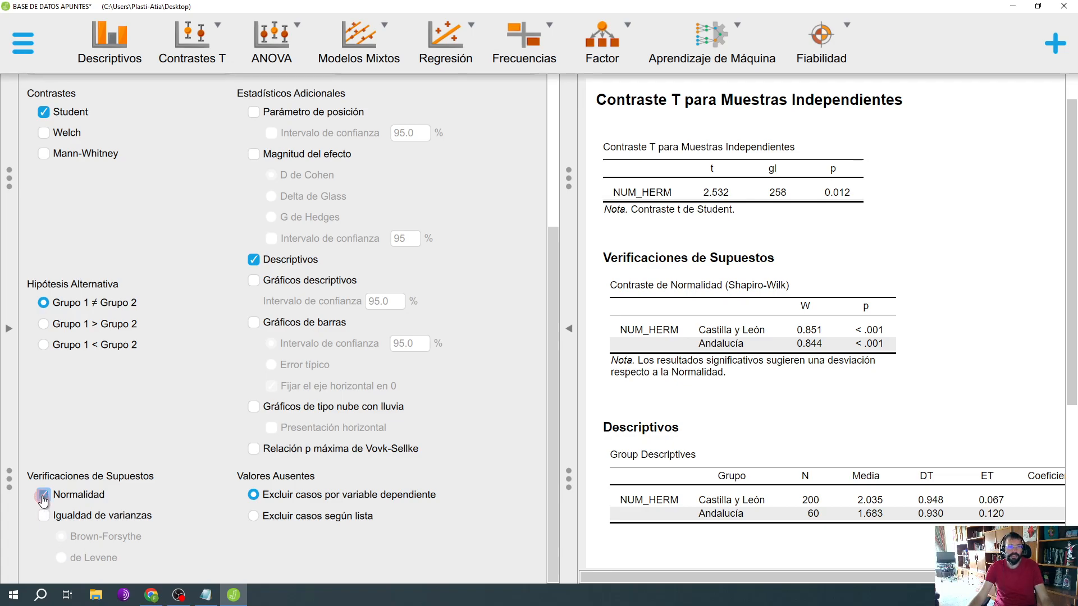
# Step: Replace the Student test with the Mann-Whitney test for NUM_HERM and review the results
pyautogui.scroll(4, 125, 409)
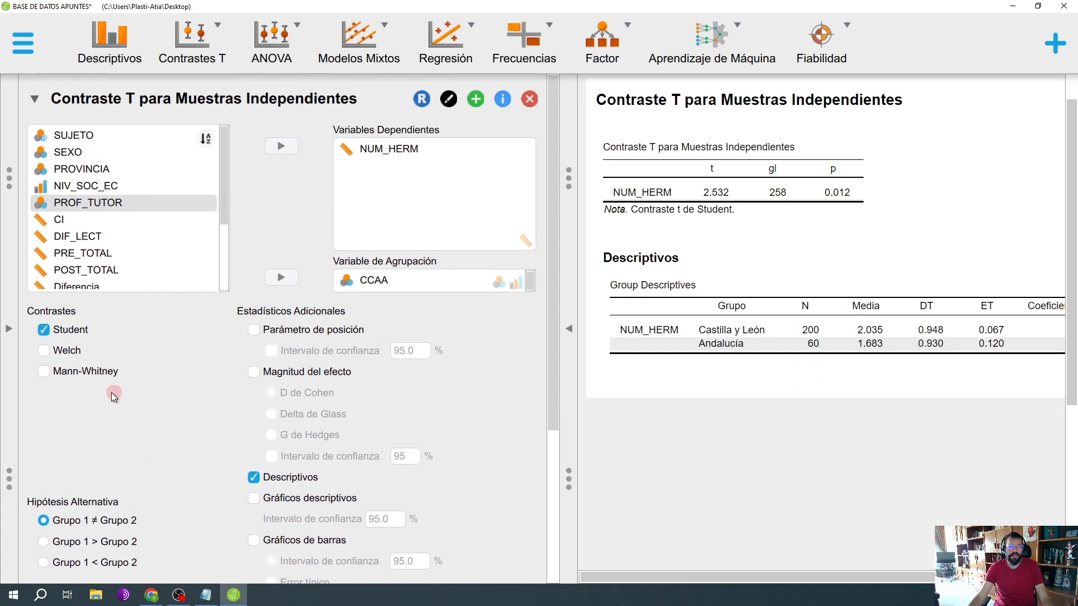
pyautogui.click(44, 330)
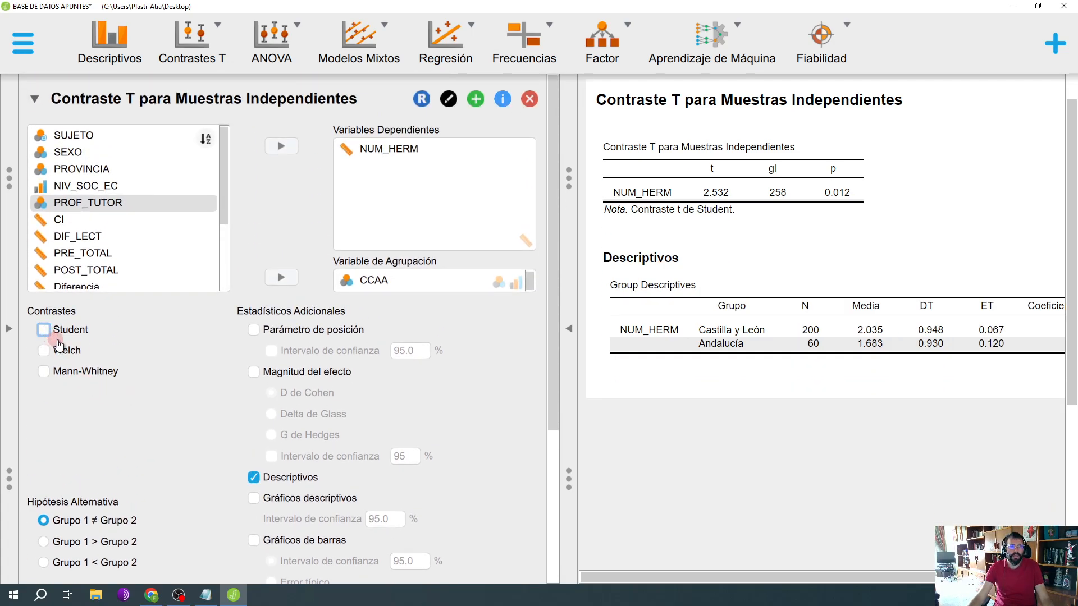
pyautogui.click(44, 372)
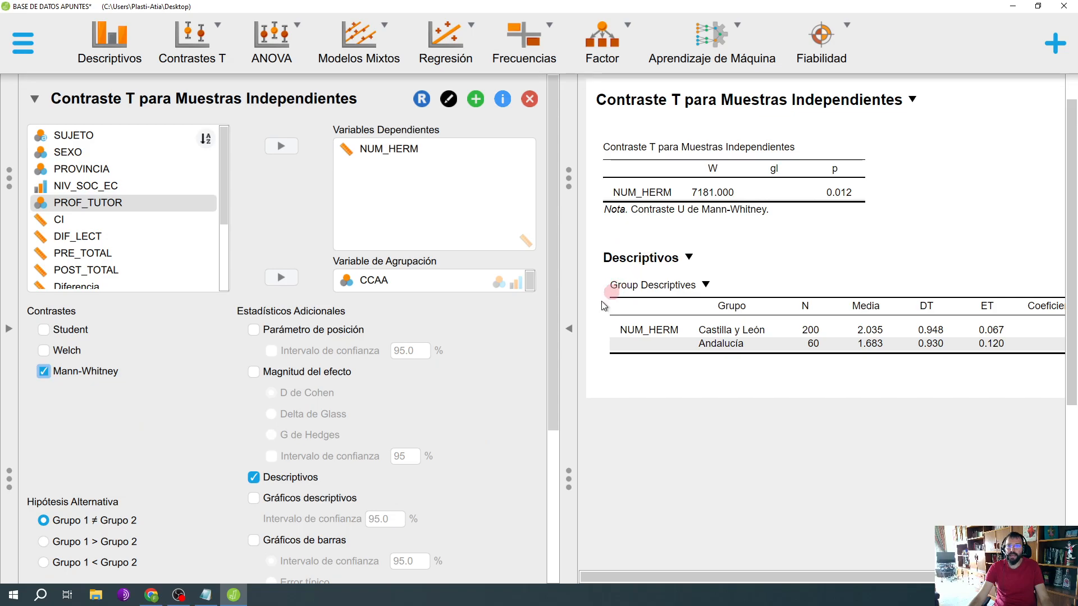
pyautogui.click(568, 329)
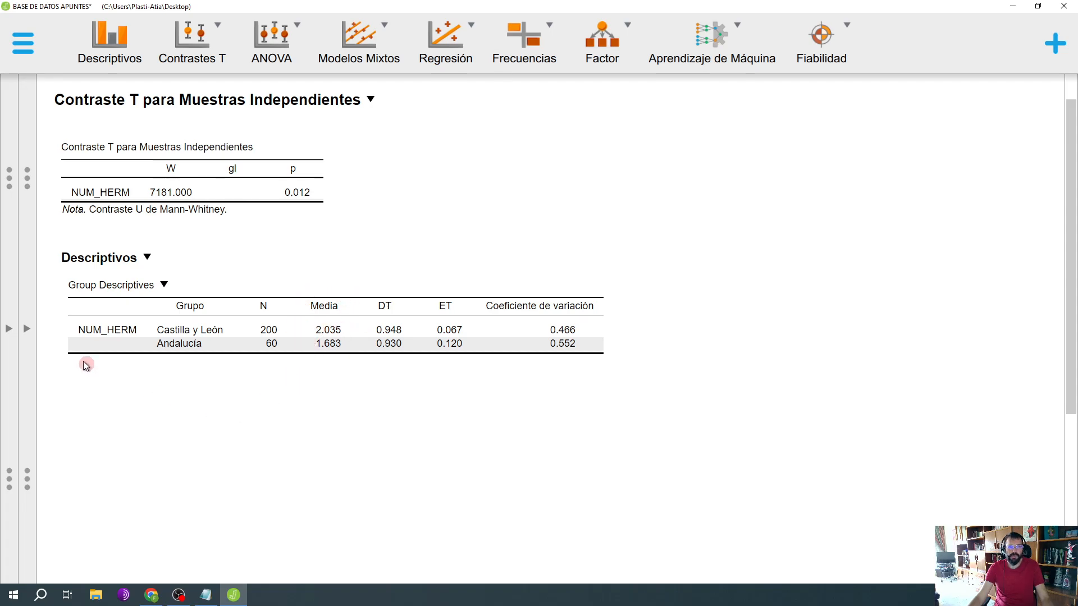
pyautogui.click(23, 330)
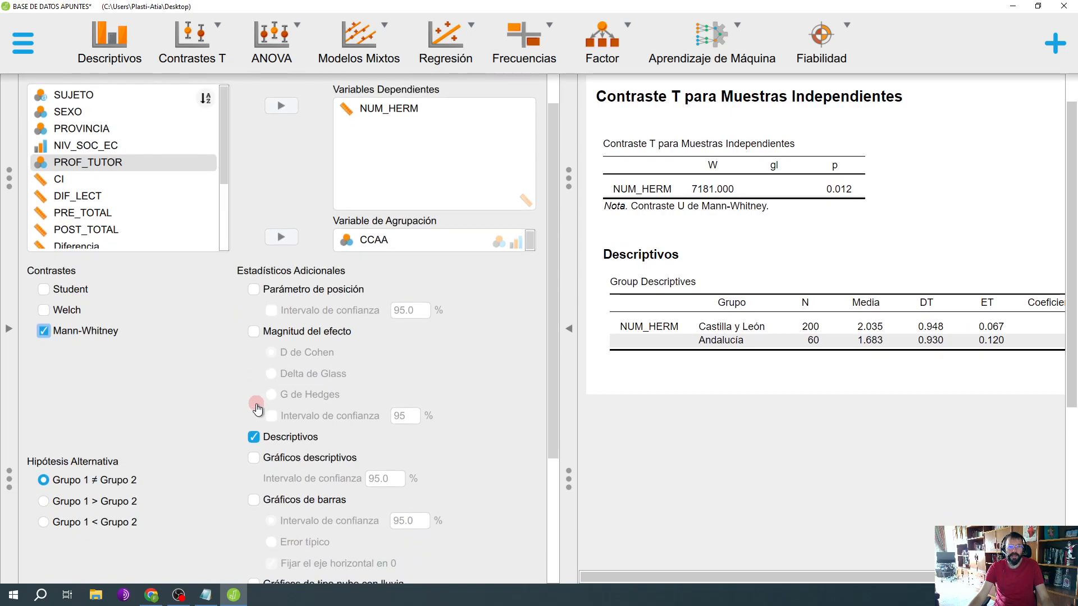
# Step: Add vertical raincloud plots of NUM_HERM by CCAA group and examine them together with the test results
pyautogui.scroll(-3, 257, 408)
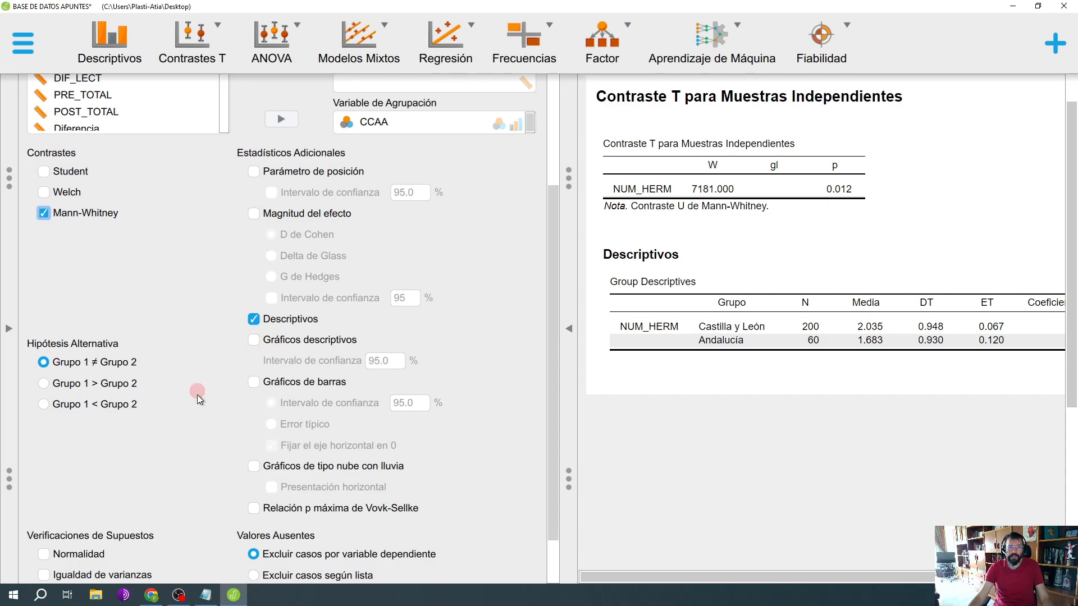
pyautogui.click(255, 466)
pyautogui.click(533, 494)
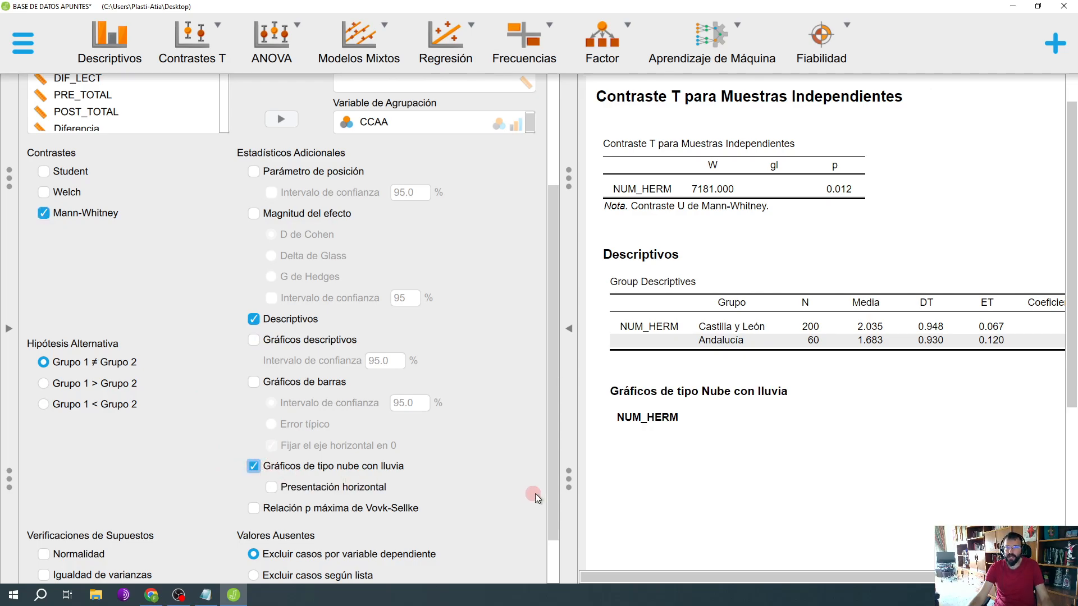
pyautogui.click(569, 328)
pyautogui.scroll(-4, 562, 343)
pyautogui.scroll(1, 561, 344)
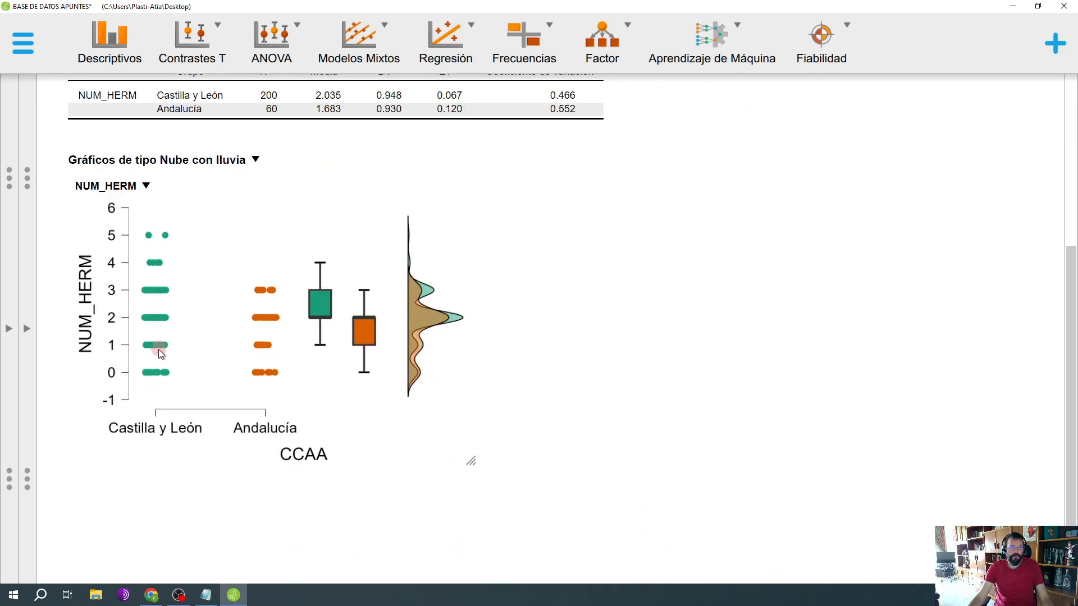
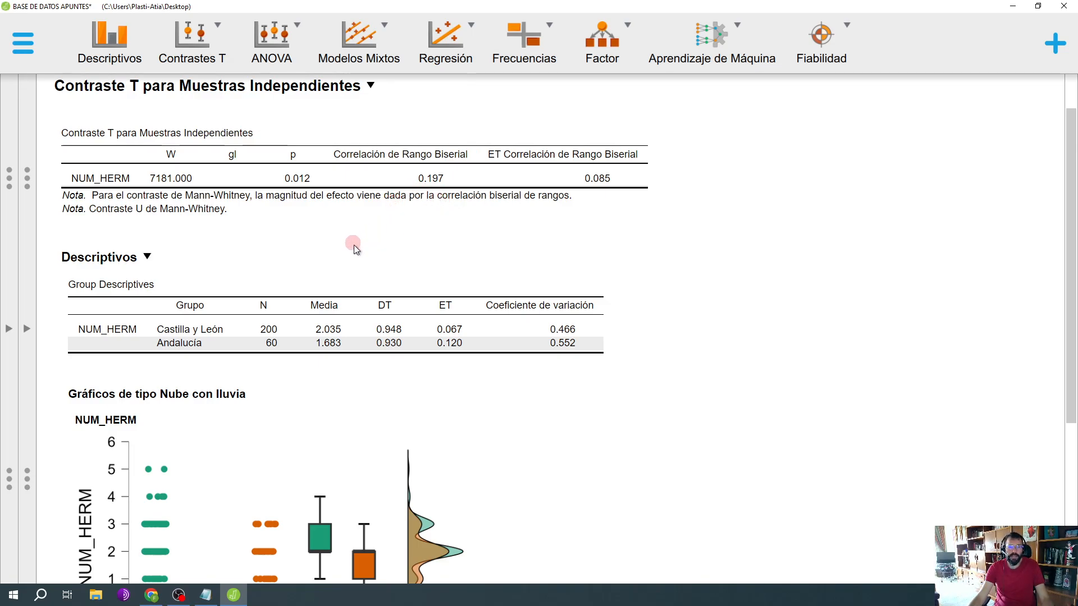
pyautogui.scroll(-1, 354, 247)
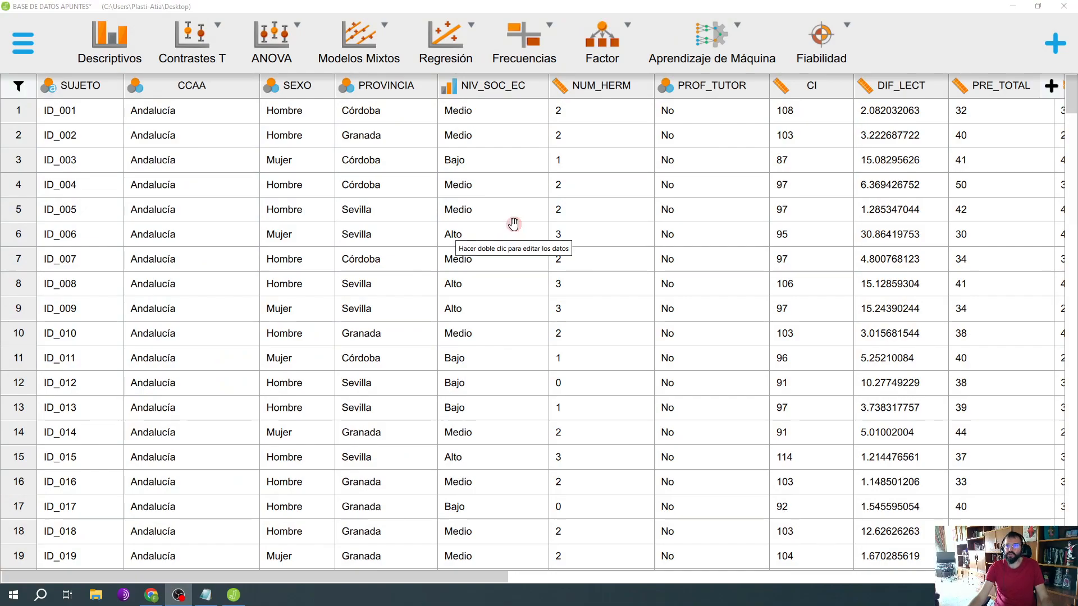
# Step: Look through the remaining variables in the data table and inspect the value labels of EST_PADRE
pyautogui.hscroll(15, 739, 169)
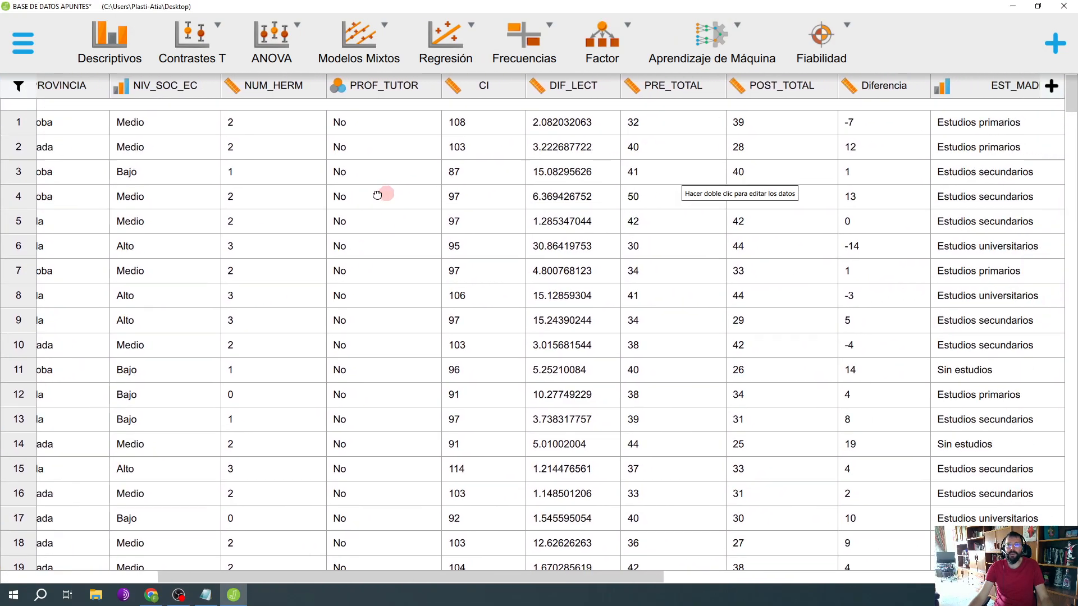
pyautogui.hscroll(5, 667, 223)
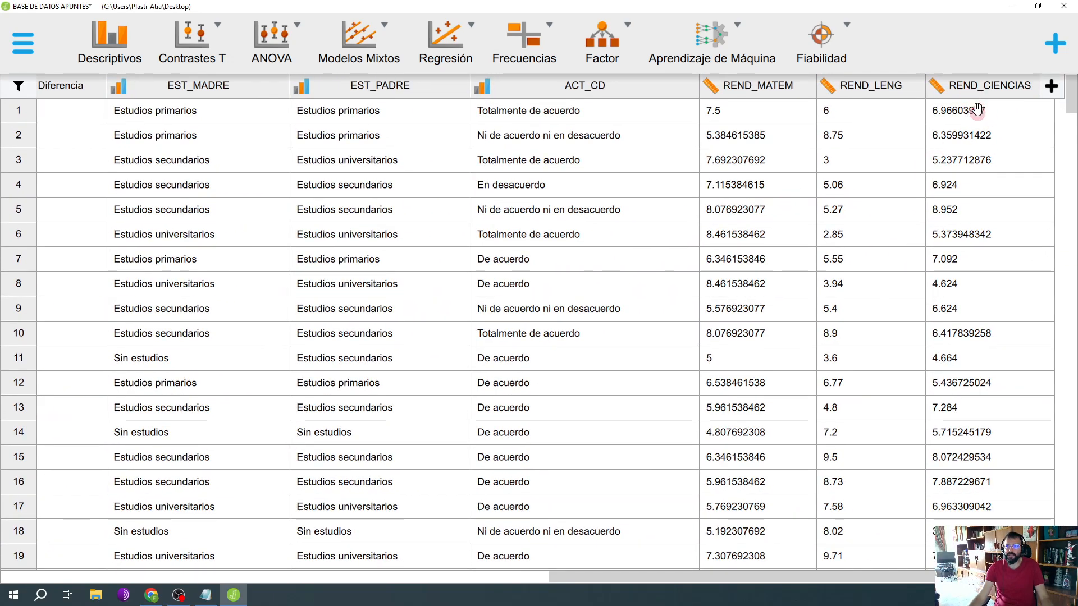
pyautogui.click(380, 92)
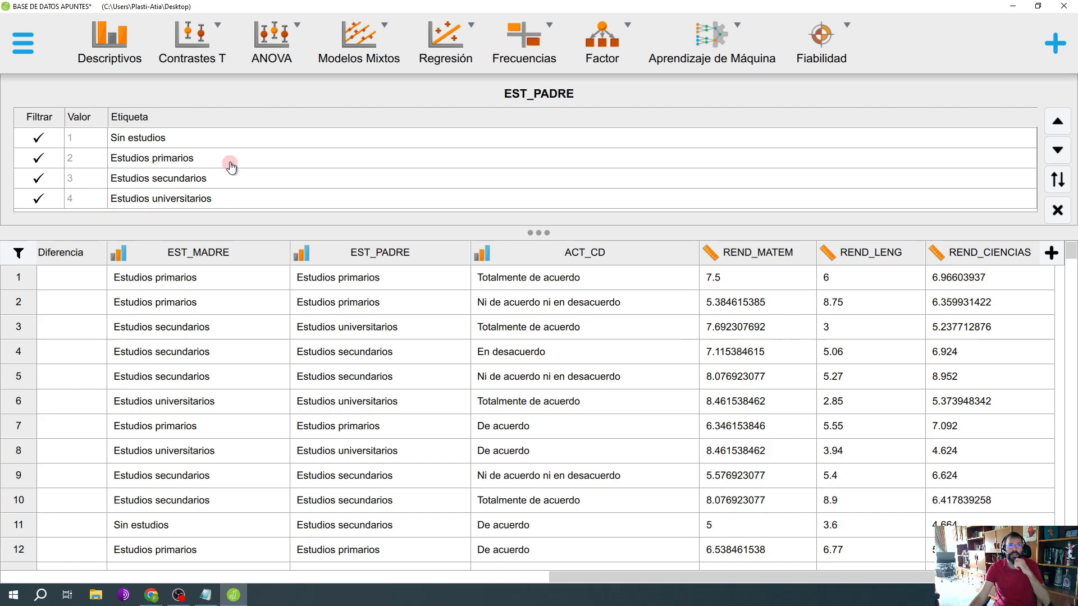
# Step: Set up a classical independent samples t-test with REND_CIENCIAS as the dependent variable and EST_PADRE as the grouping variable
pyautogui.click(213, 56)
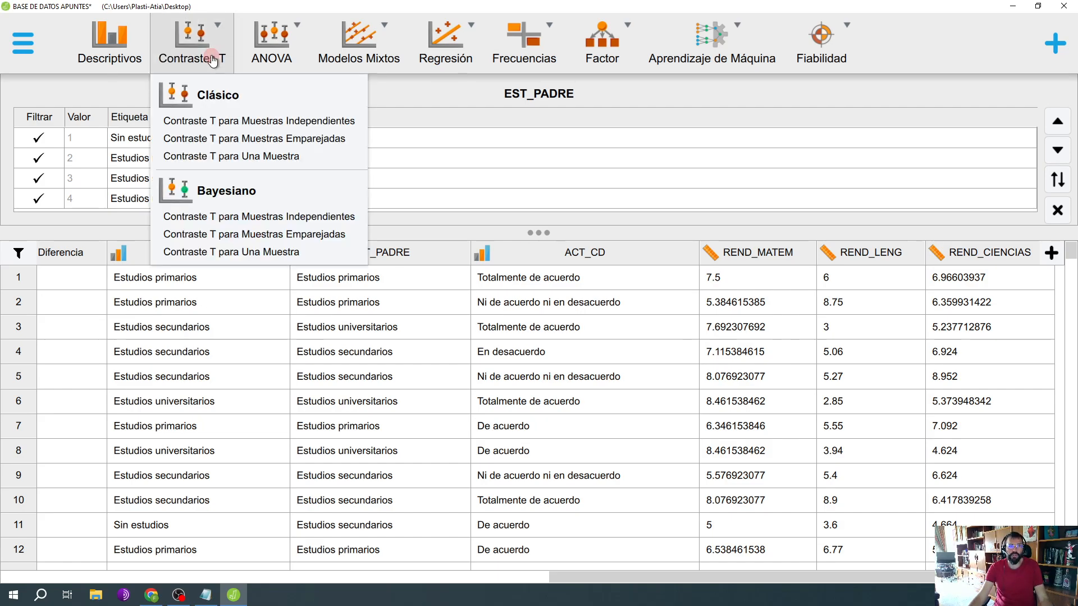
pyautogui.click(240, 121)
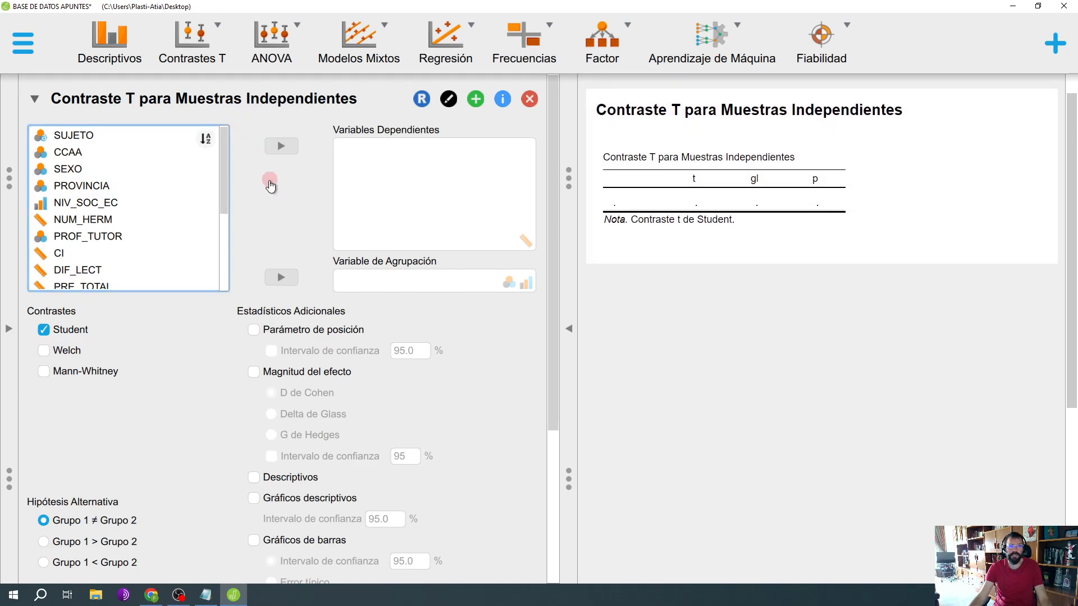
pyautogui.moveTo(224, 192); pyautogui.dragTo(215, 252)
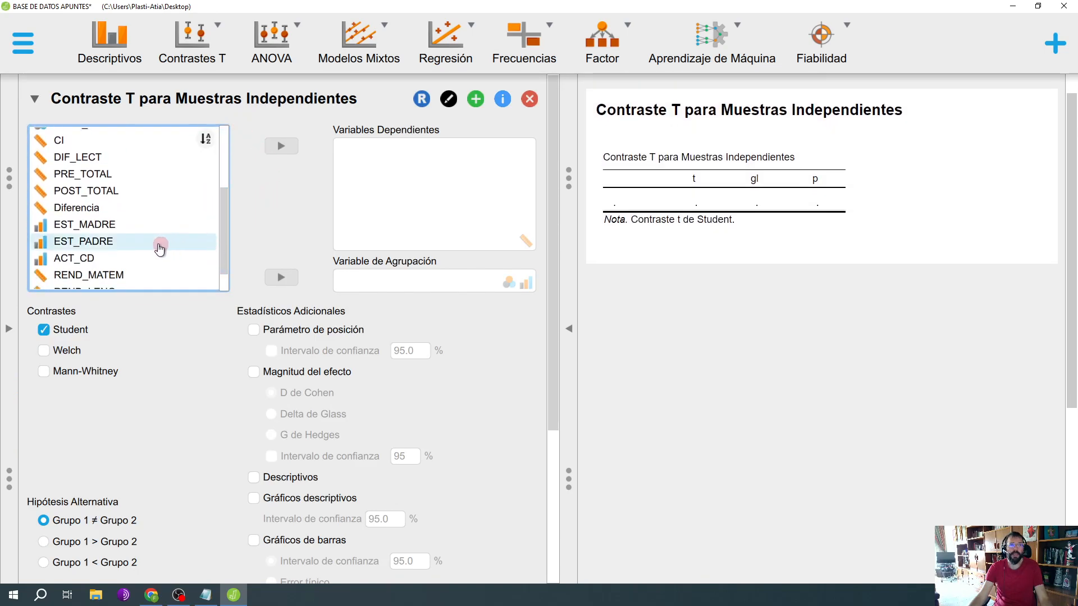
pyautogui.click(119, 239)
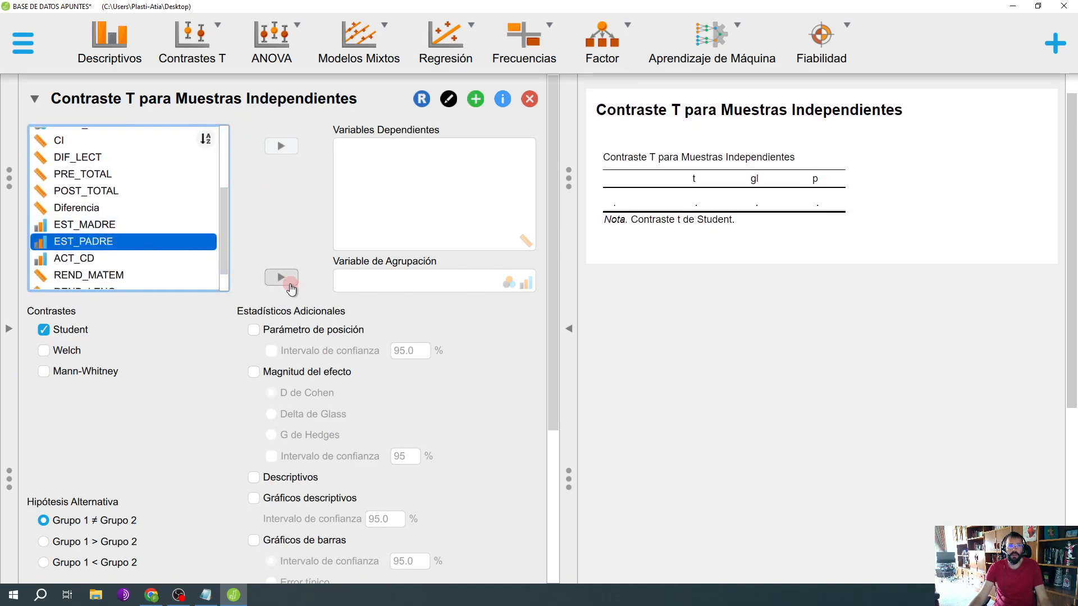
pyautogui.click(290, 286)
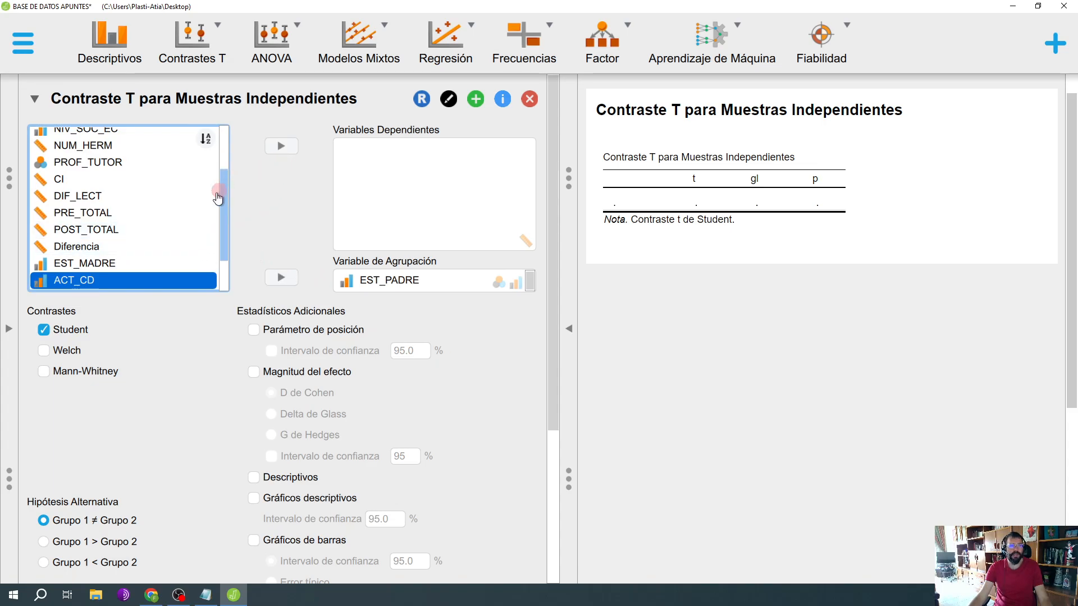
pyautogui.moveTo(216, 224); pyautogui.dragTo(217, 260)
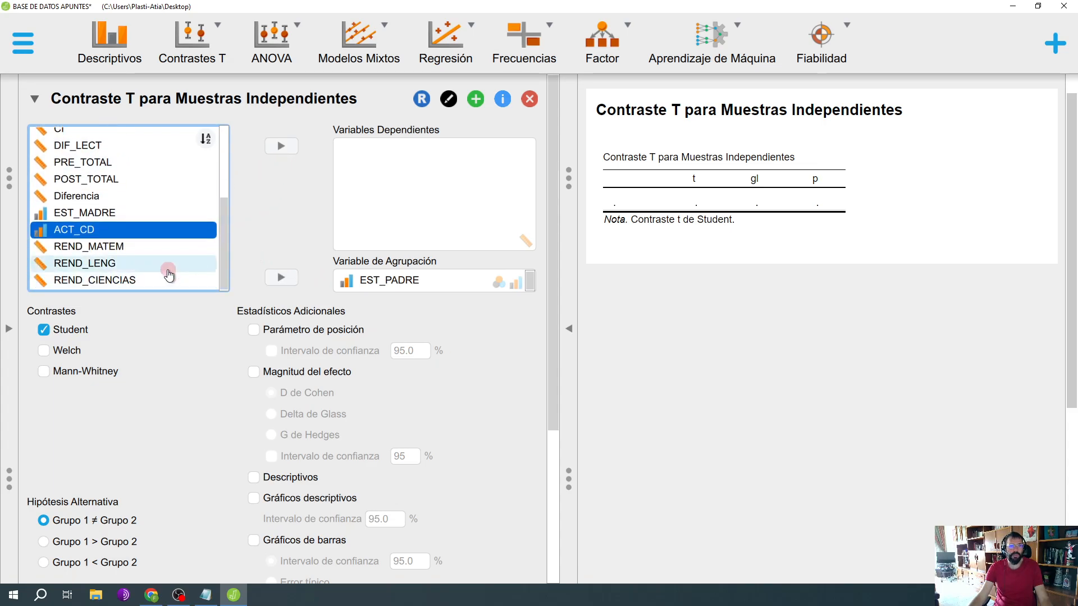
pyautogui.click(169, 277)
pyautogui.click(282, 146)
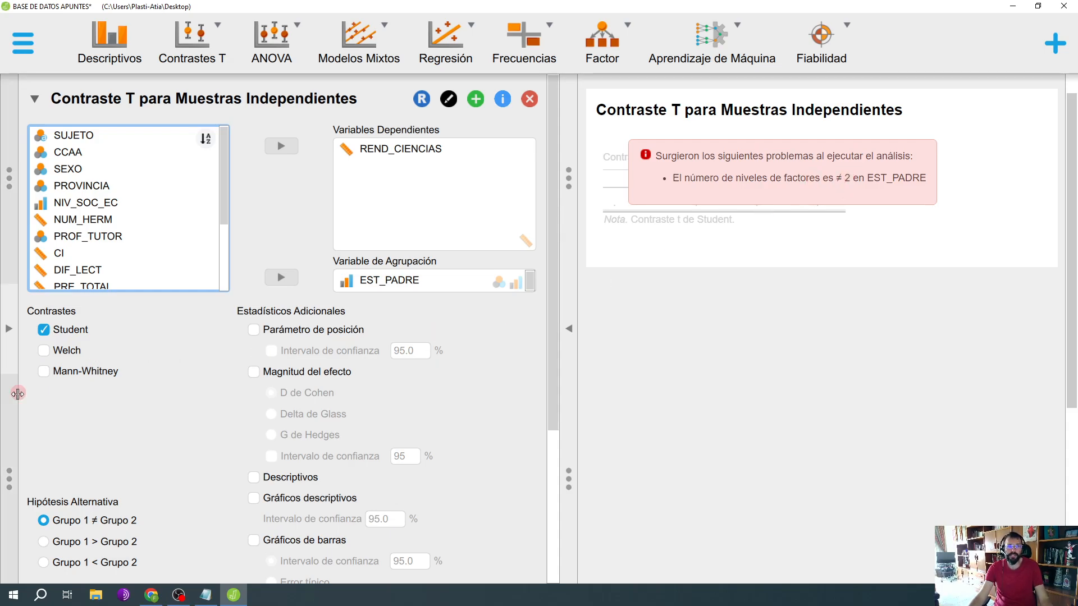
# Step: Filter EST_PADRE to exclude Sin estudios and Estudios universitarios, and check the filtered rows in the data table
pyautogui.click(12, 340)
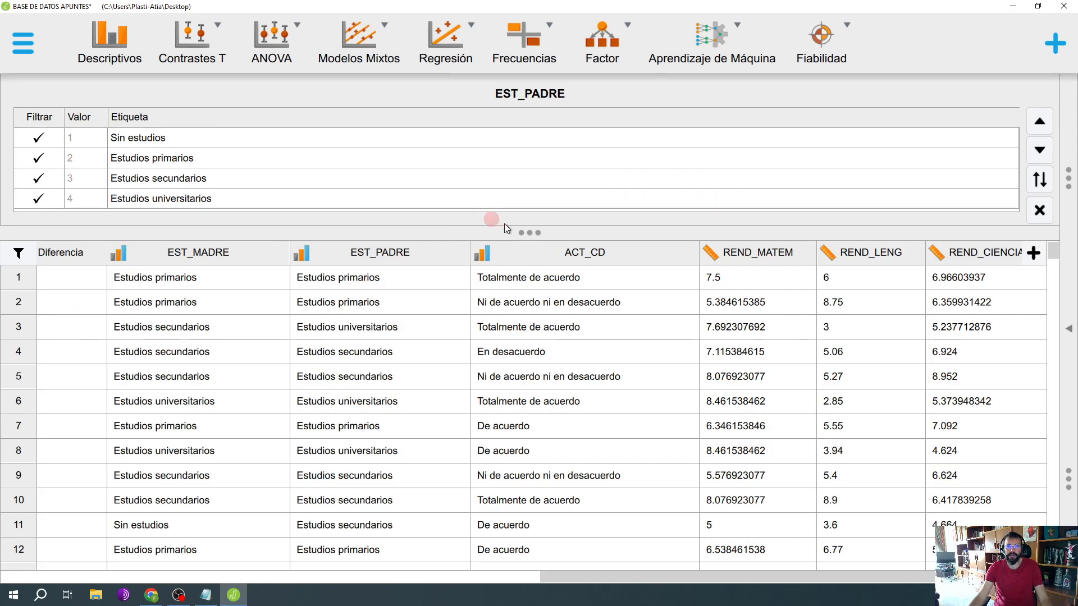
pyautogui.click(388, 251)
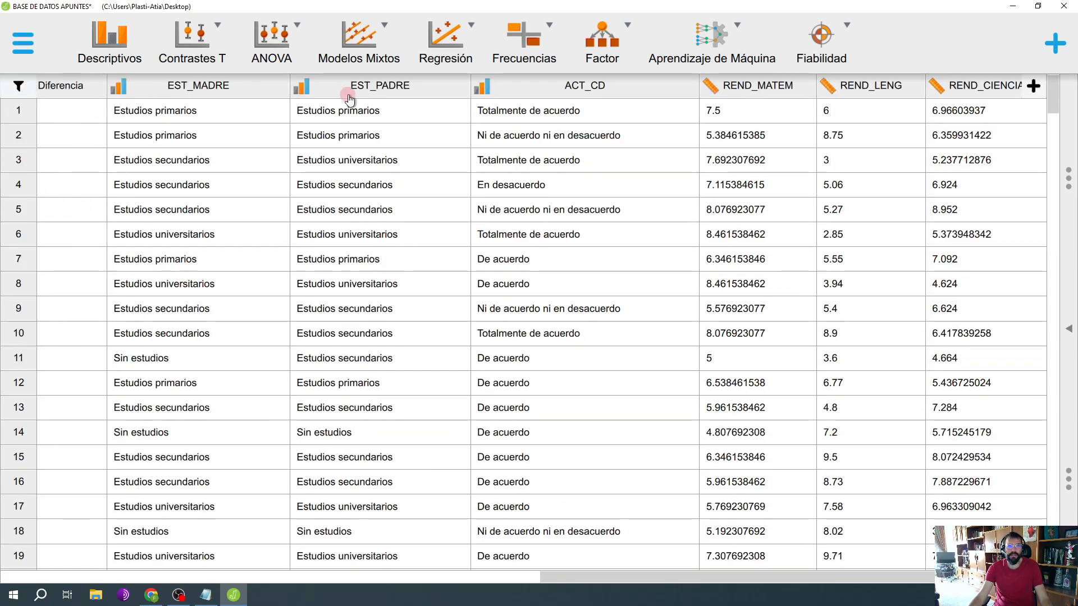
pyautogui.click(369, 93)
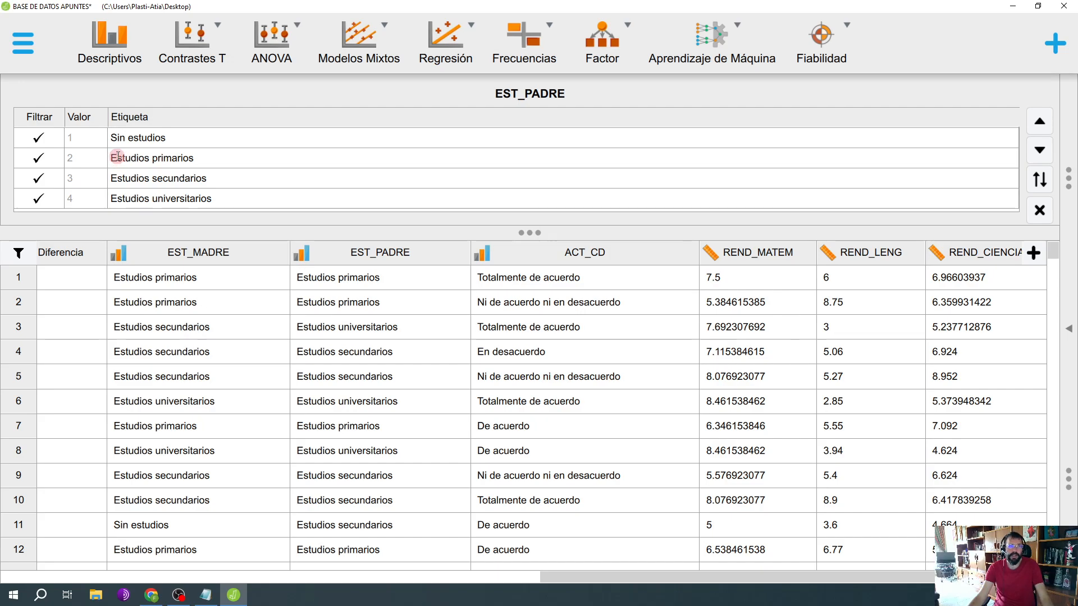
pyautogui.moveTo(118, 158); pyautogui.dragTo(184, 158)
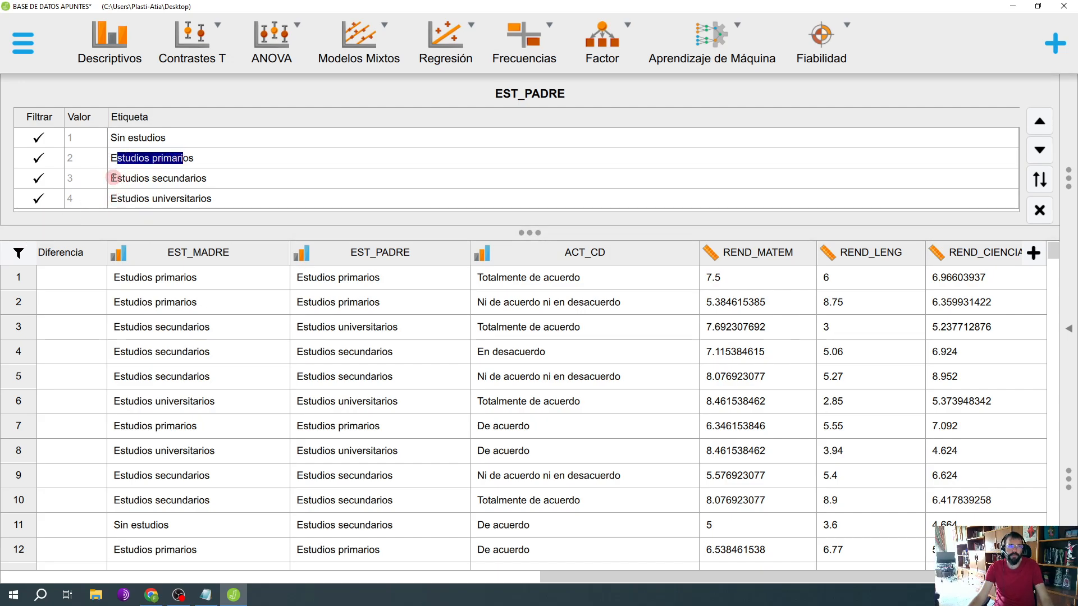
pyautogui.moveTo(113, 178); pyautogui.dragTo(179, 177)
pyautogui.click(144, 176)
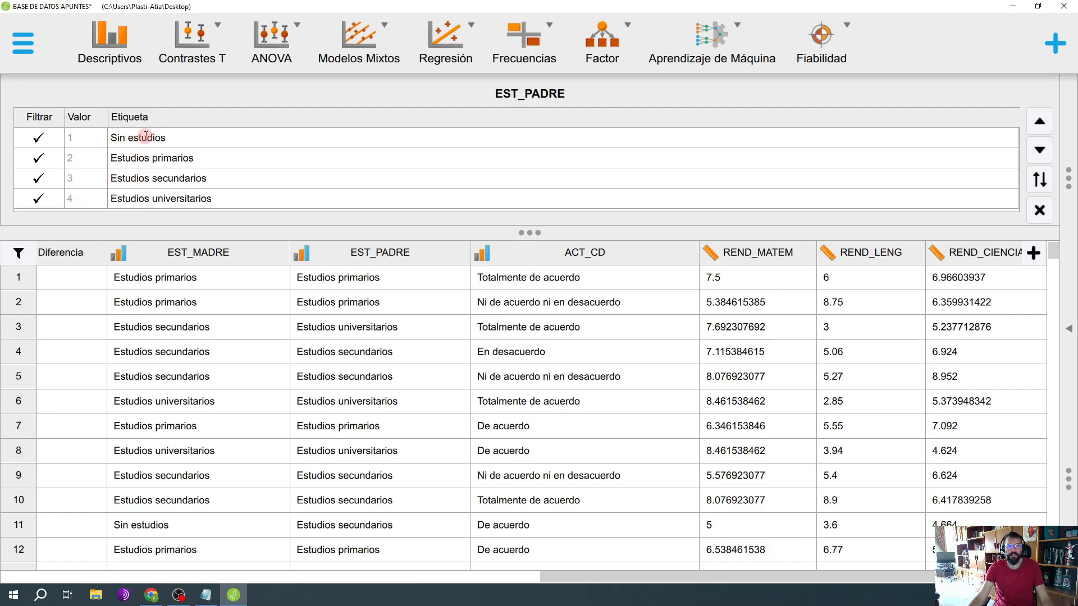
pyautogui.click(39, 138)
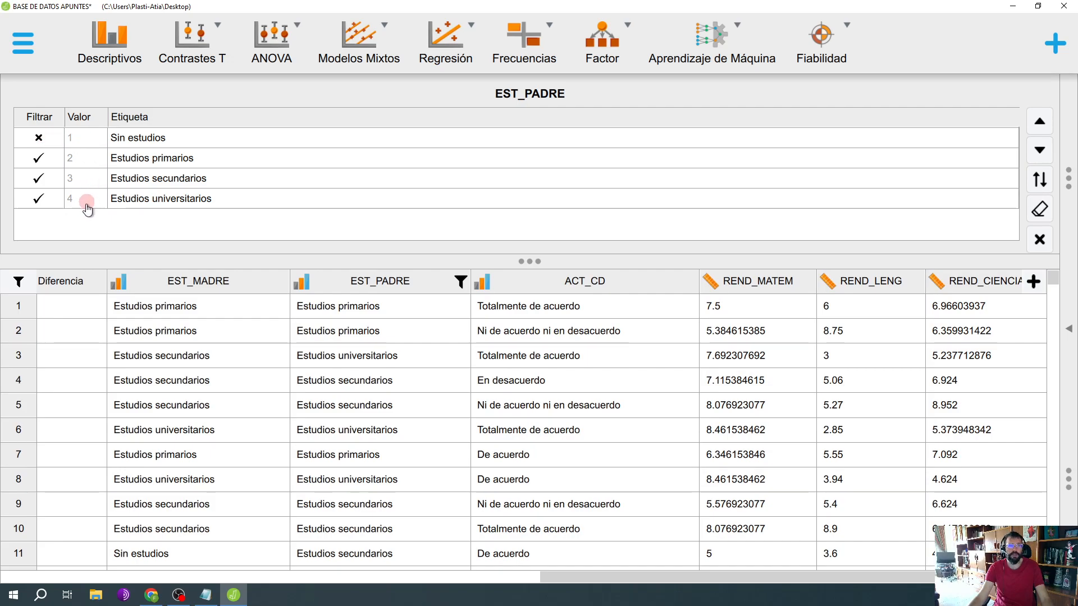
pyautogui.click(38, 203)
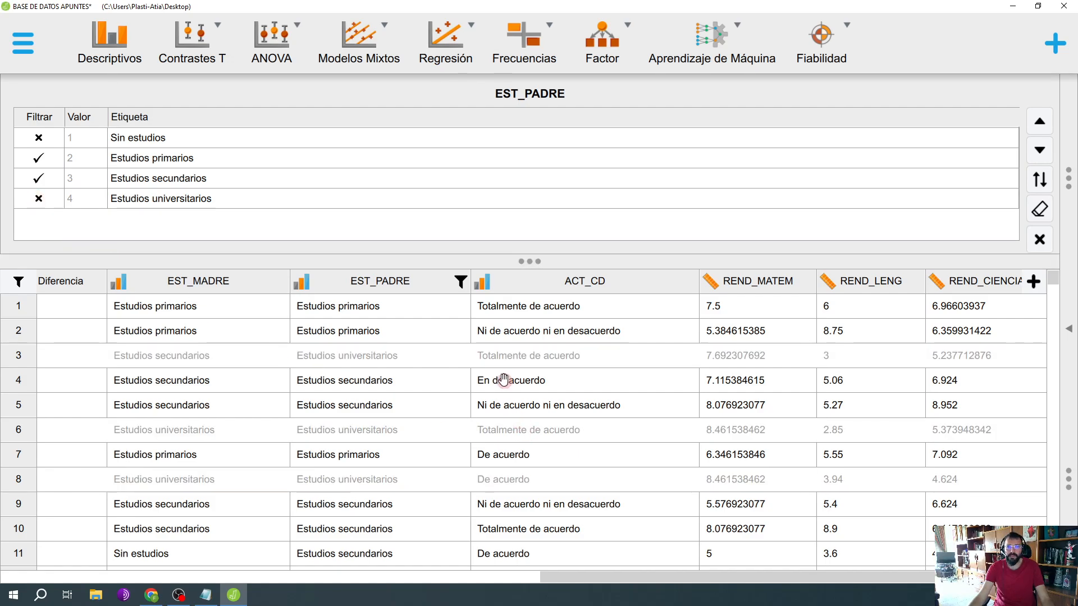
pyautogui.scroll(-1, 453, 348)
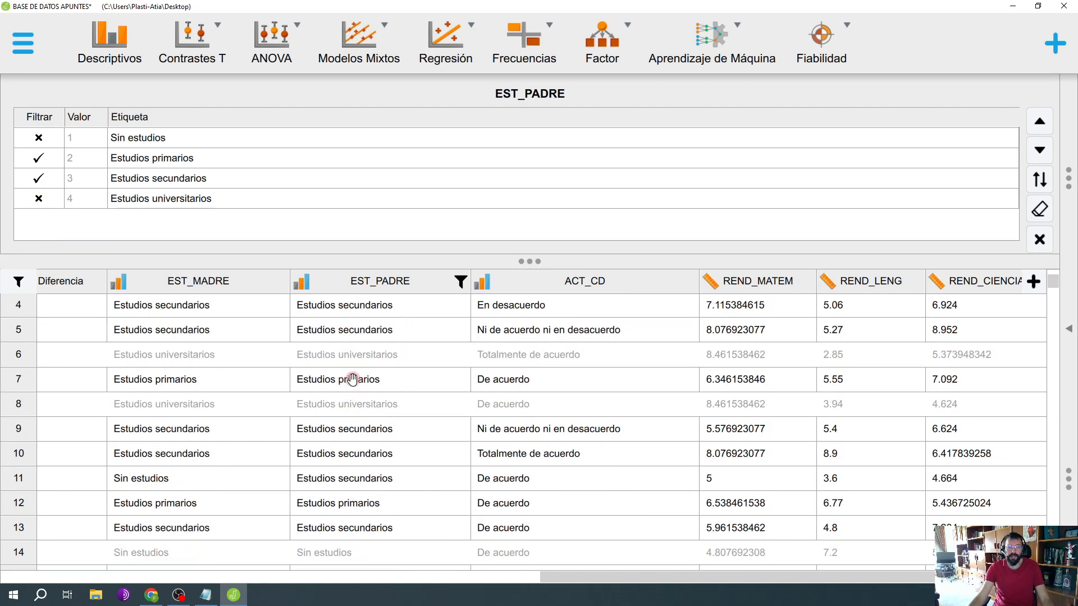
pyautogui.scroll(-1, 352, 380)
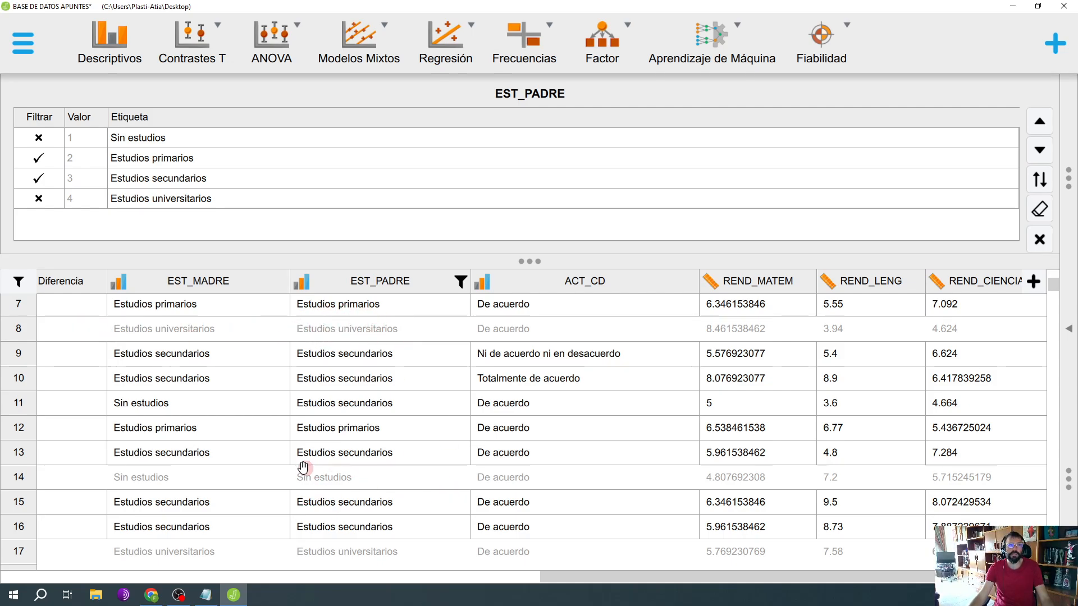
pyautogui.click(365, 279)
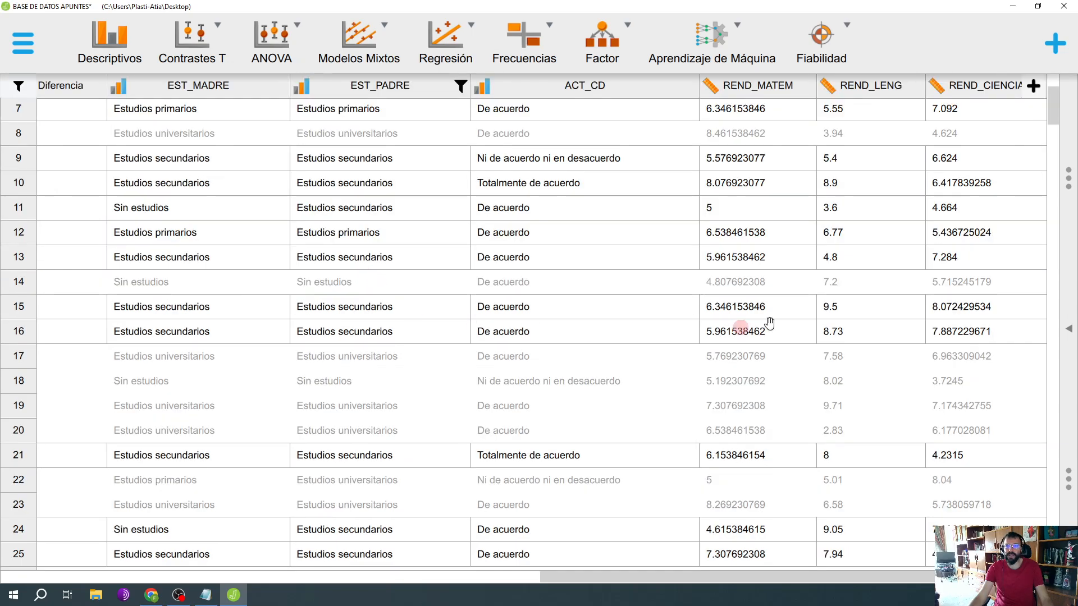
# Step: Add group descriptives to the REND_CIENCIAS t-test and review them with the Student test results
pyautogui.click(1070, 336)
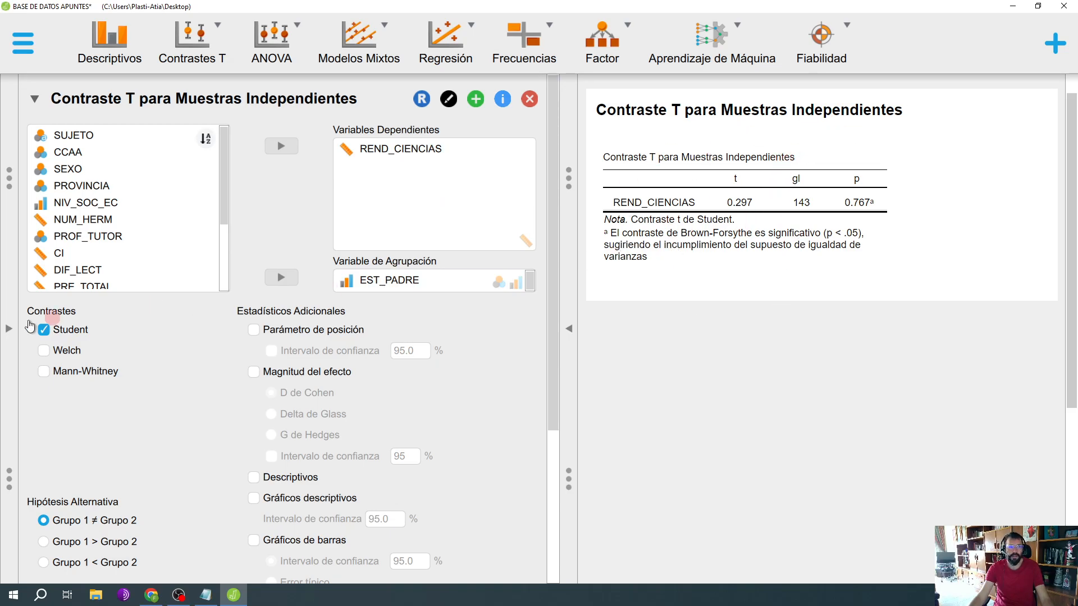
pyautogui.scroll(-4, 112, 393)
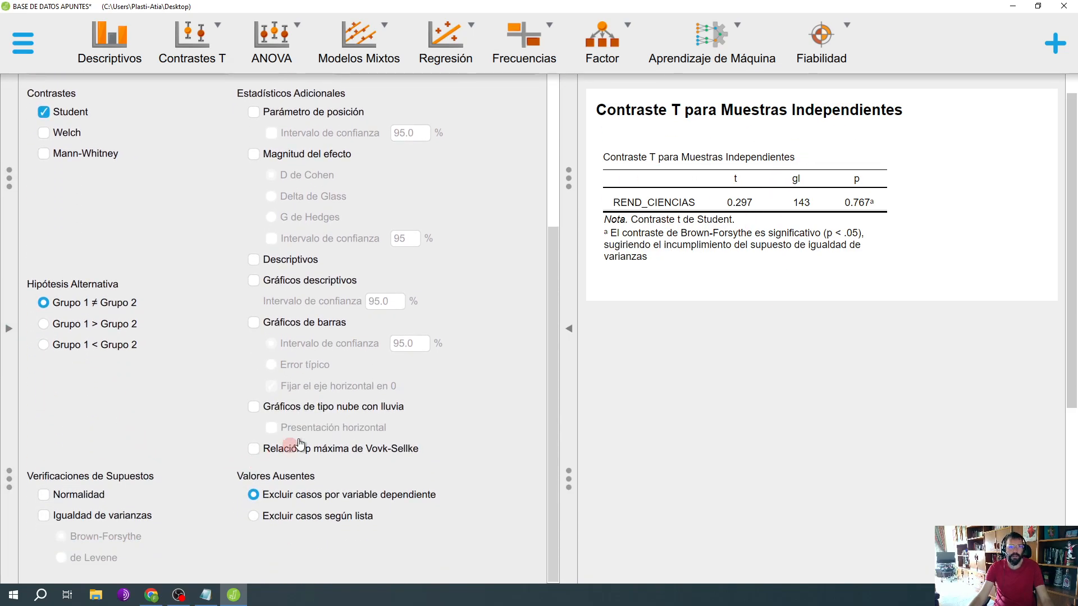
pyautogui.click(284, 266)
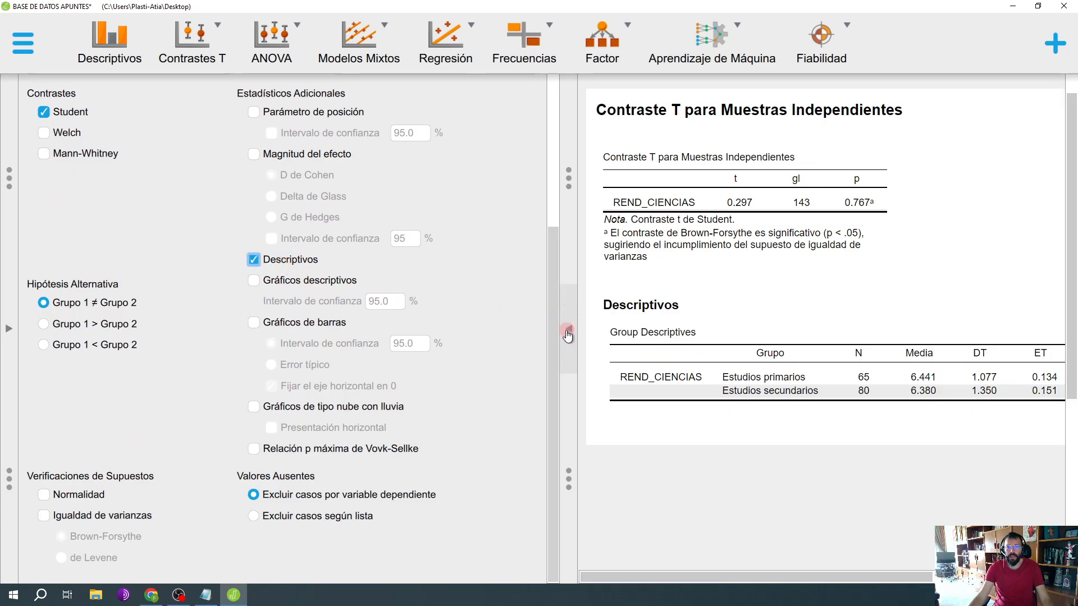
pyautogui.click(568, 333)
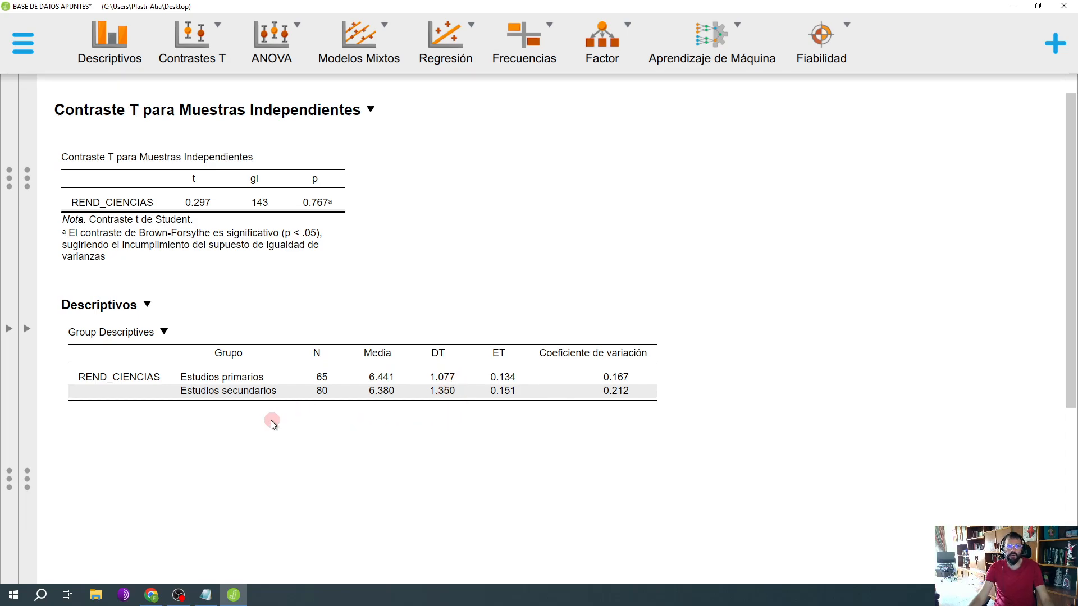
# Step: Show the normality and Brown-Forsythe equality of variances checks for REND_CIENCIAS, examine them, and turn both off again
pyautogui.click(27, 329)
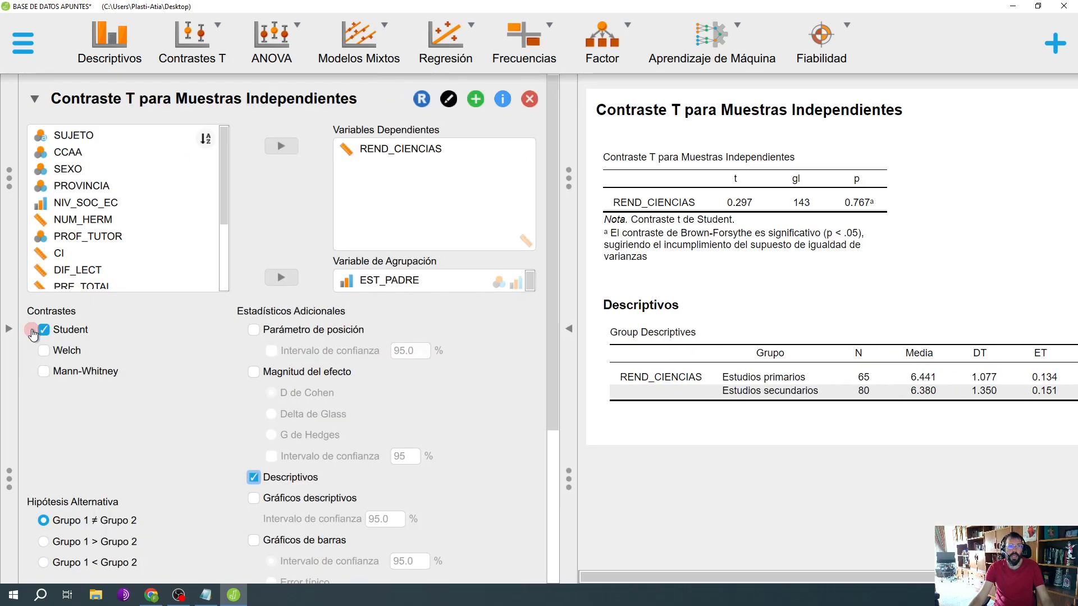
pyautogui.scroll(-5, 251, 381)
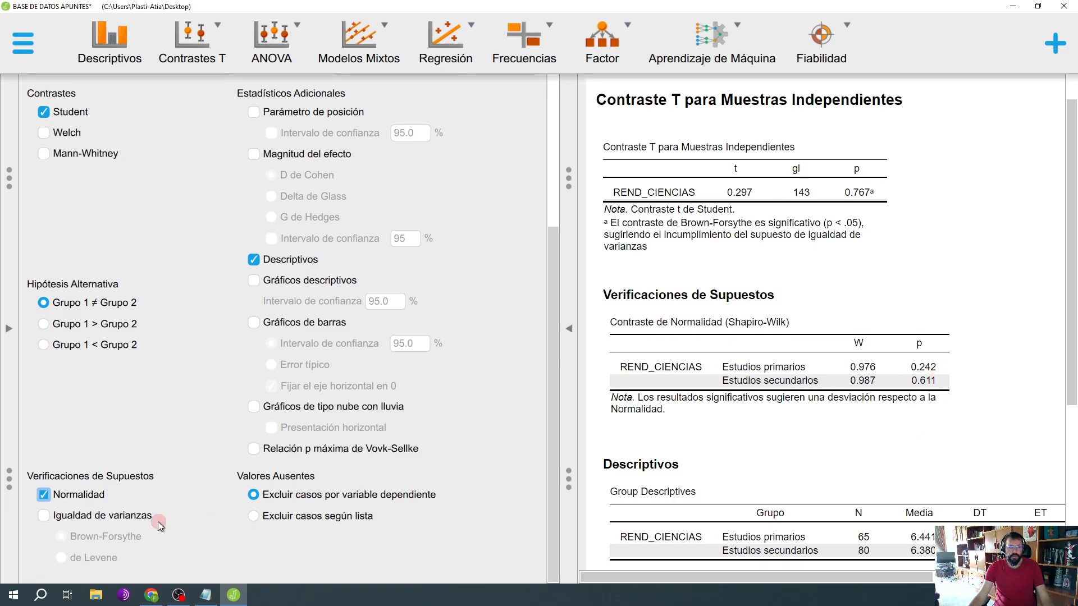
pyautogui.click(100, 519)
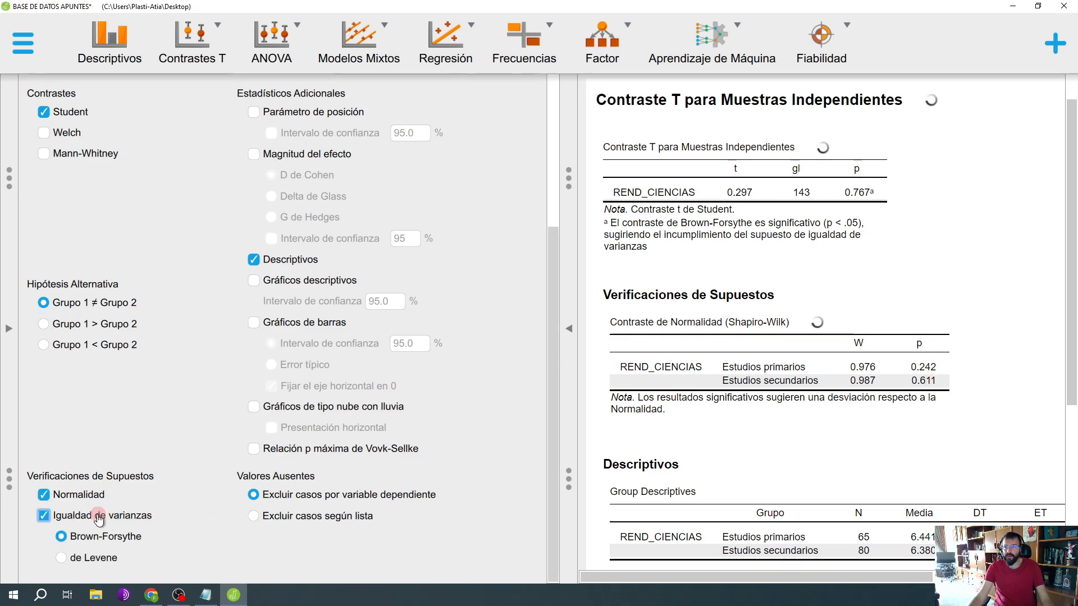
pyautogui.scroll(-3, 878, 386)
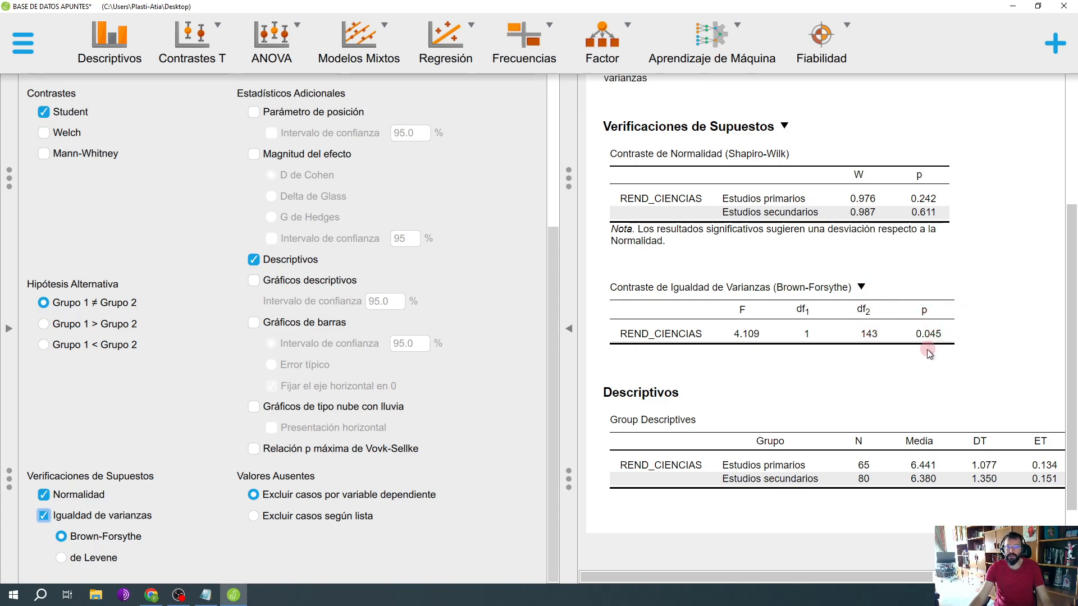
pyautogui.click(92, 495)
pyautogui.click(105, 517)
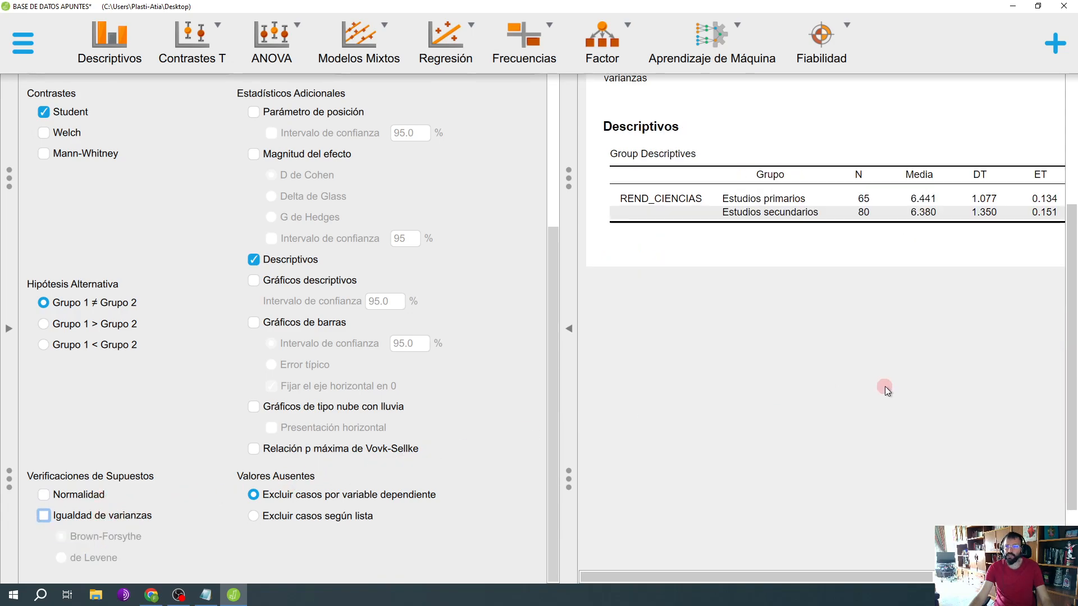
# Step: Replace the Student test with the Welch test for REND_CIENCIAS and review the results
pyautogui.scroll(4, 885, 387)
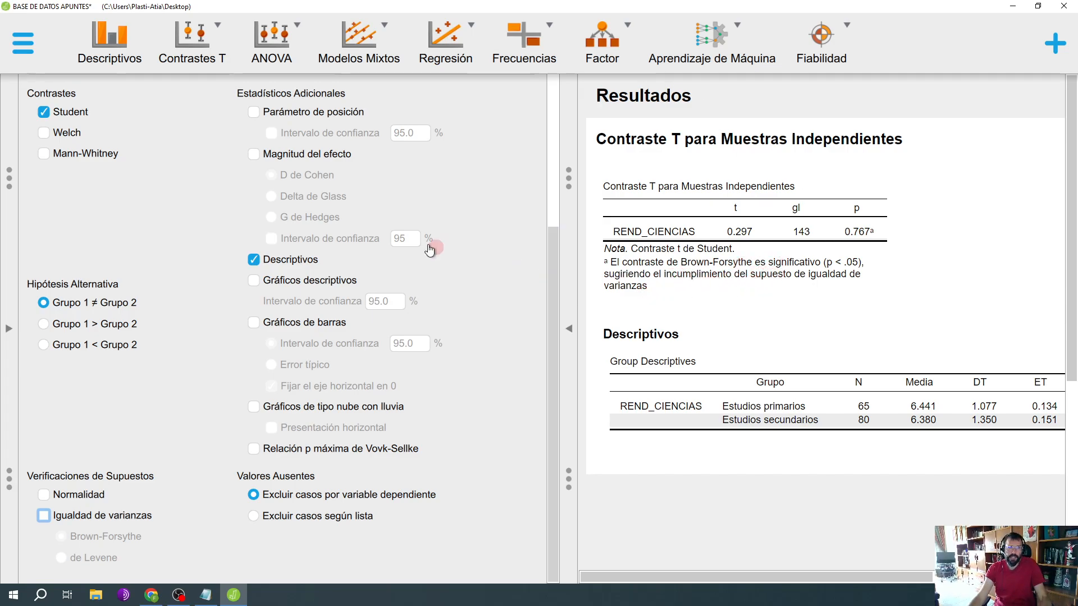
pyautogui.click(43, 113)
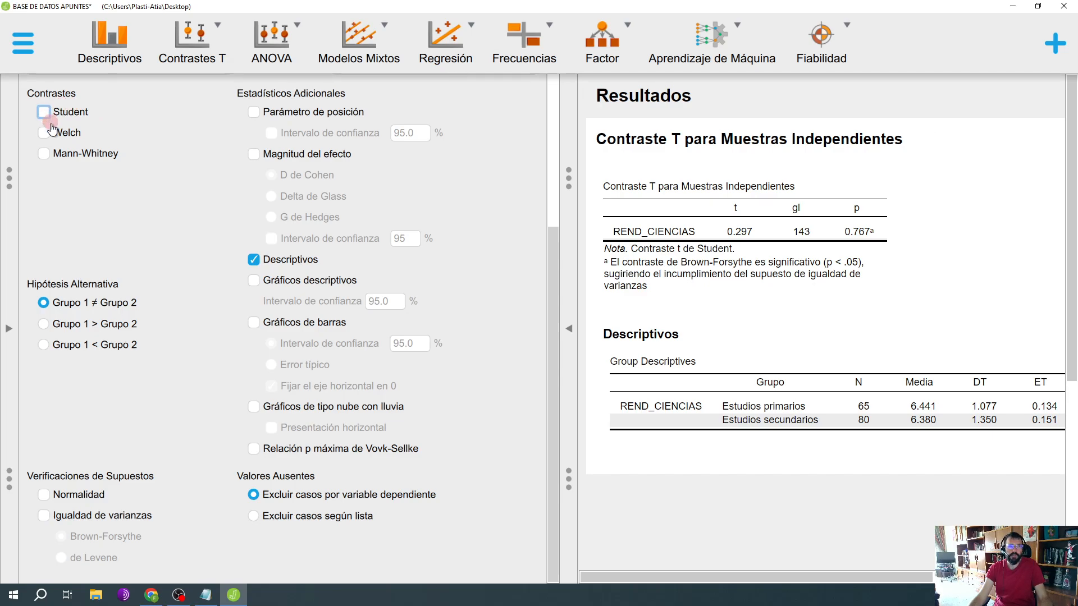
pyautogui.click(47, 137)
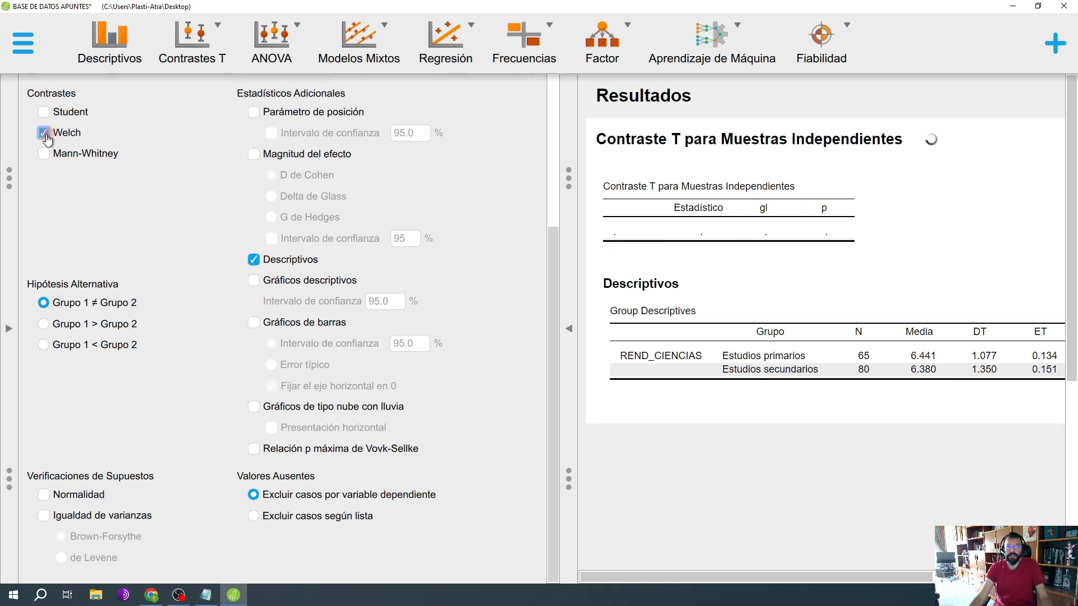
pyautogui.click(568, 317)
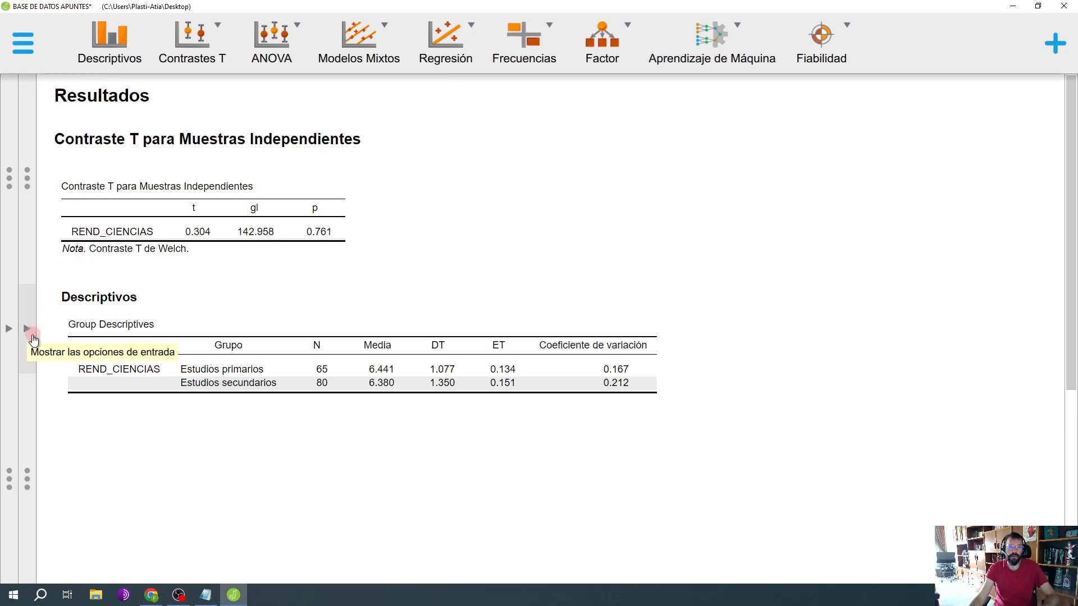
# Step: Add descriptive plots of REND_CIENCIAS by EST_PADRE group and examine them together with the group descriptives
pyautogui.click(32, 336)
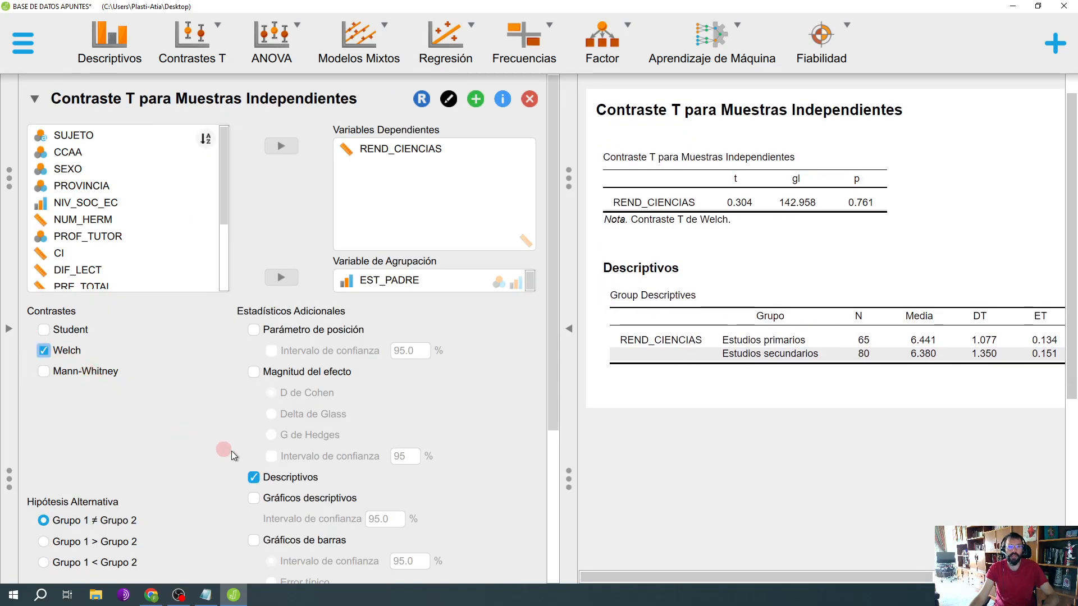
pyautogui.scroll(-2, 329, 464)
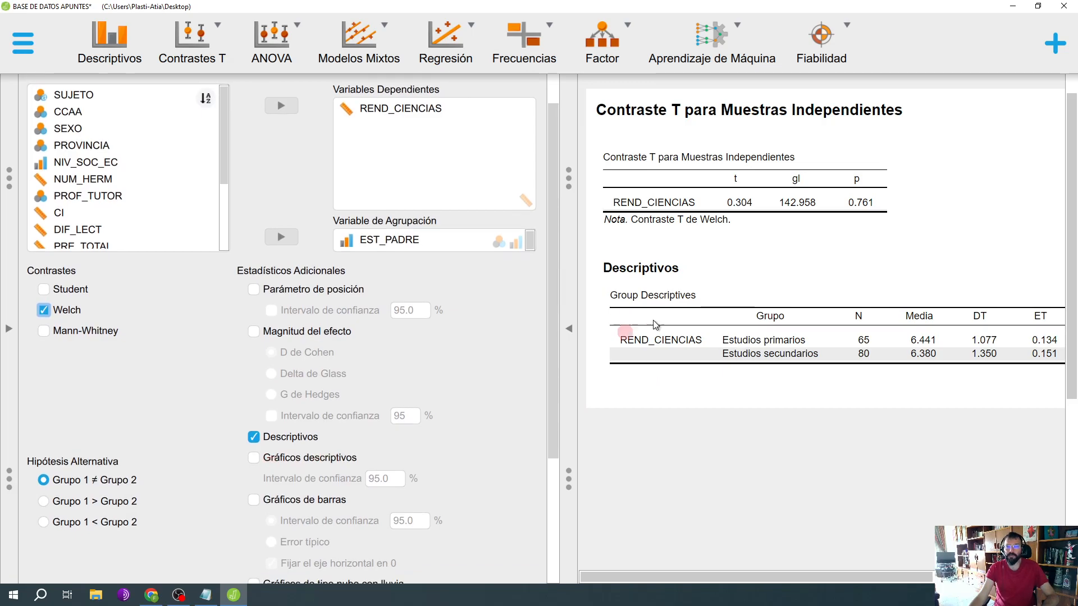
pyautogui.click(253, 457)
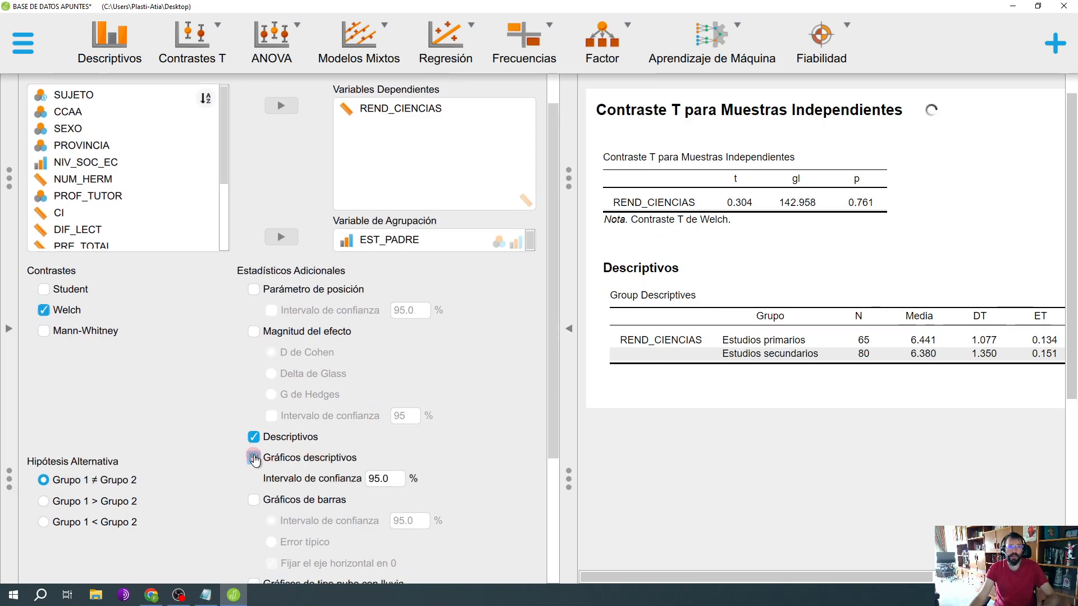
pyautogui.click(568, 328)
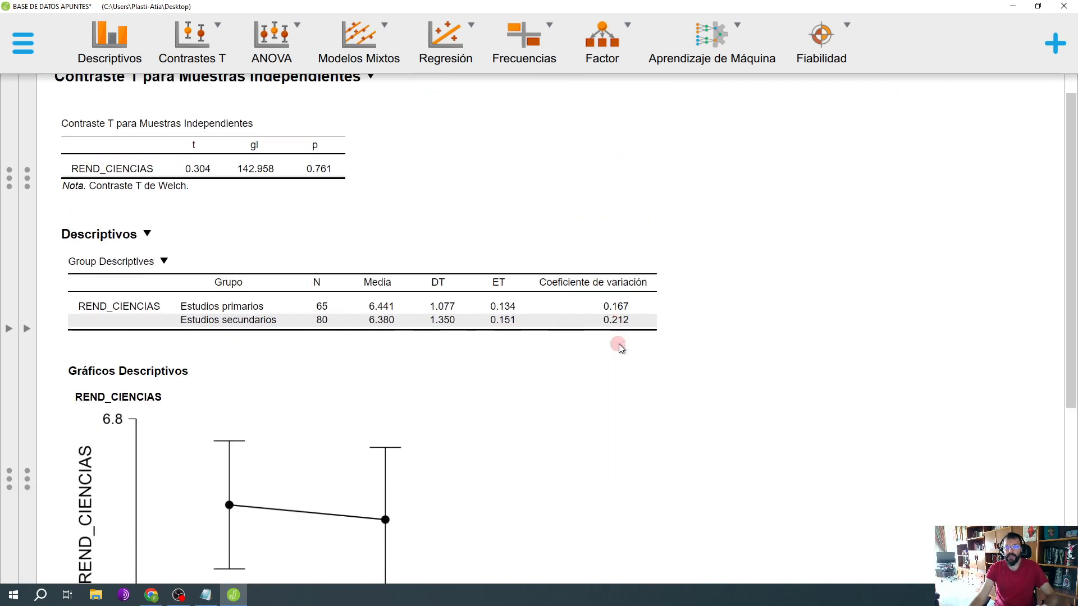
pyautogui.scroll(-2, 595, 360)
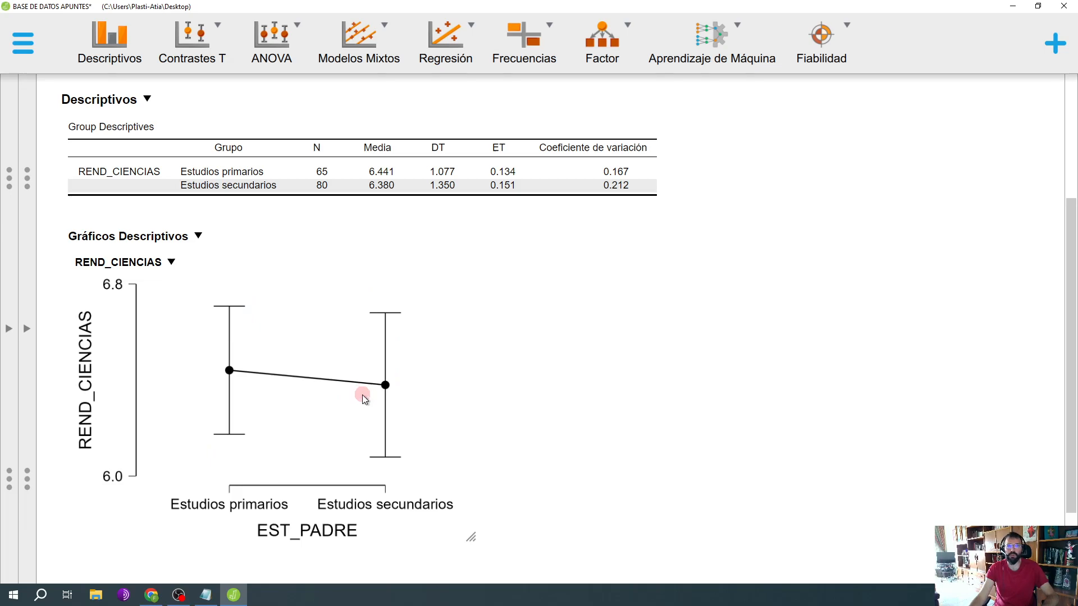
pyautogui.click(672, 347)
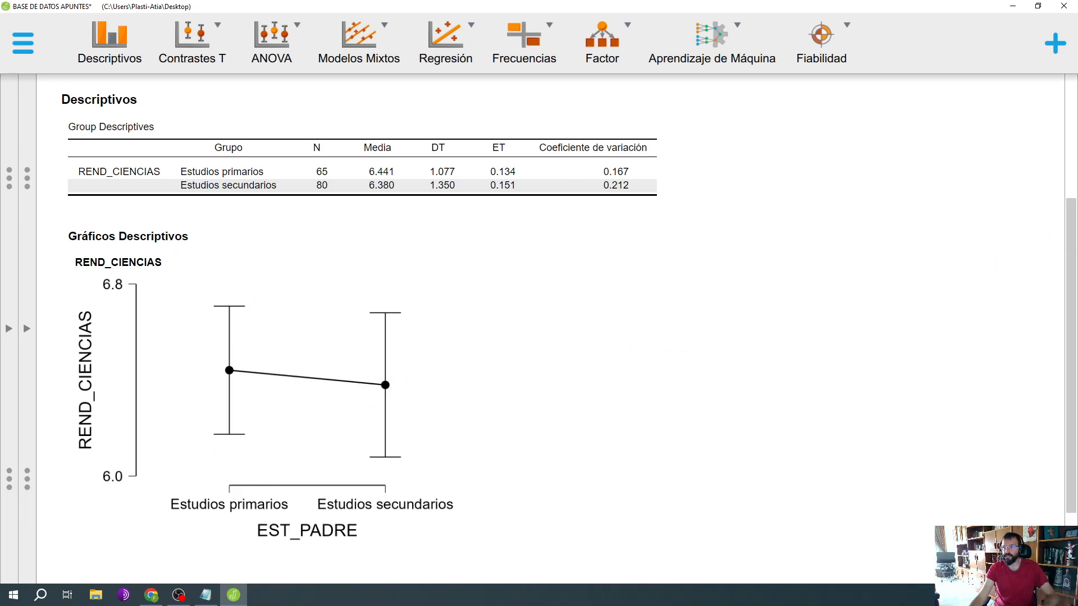